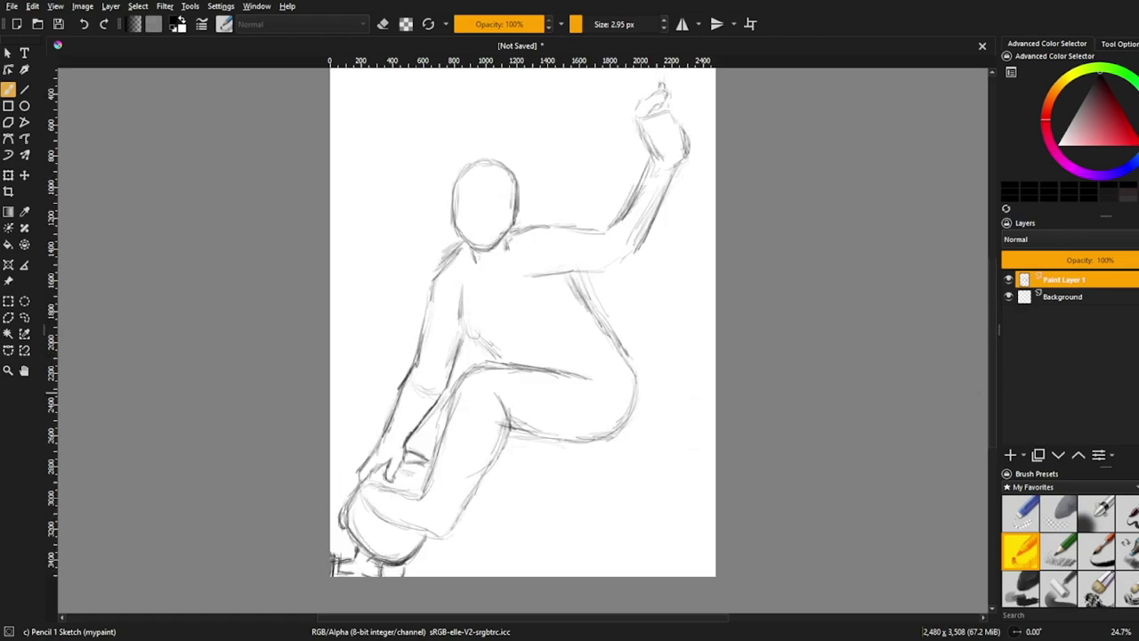
# Darken the head outline and draw a vertical centre line plus eye-level and lower face guide lines.
pyautogui.moveTo(451, 185); pyautogui.dragTo(465, 242)
pyautogui.scroll(4, 481, 186)
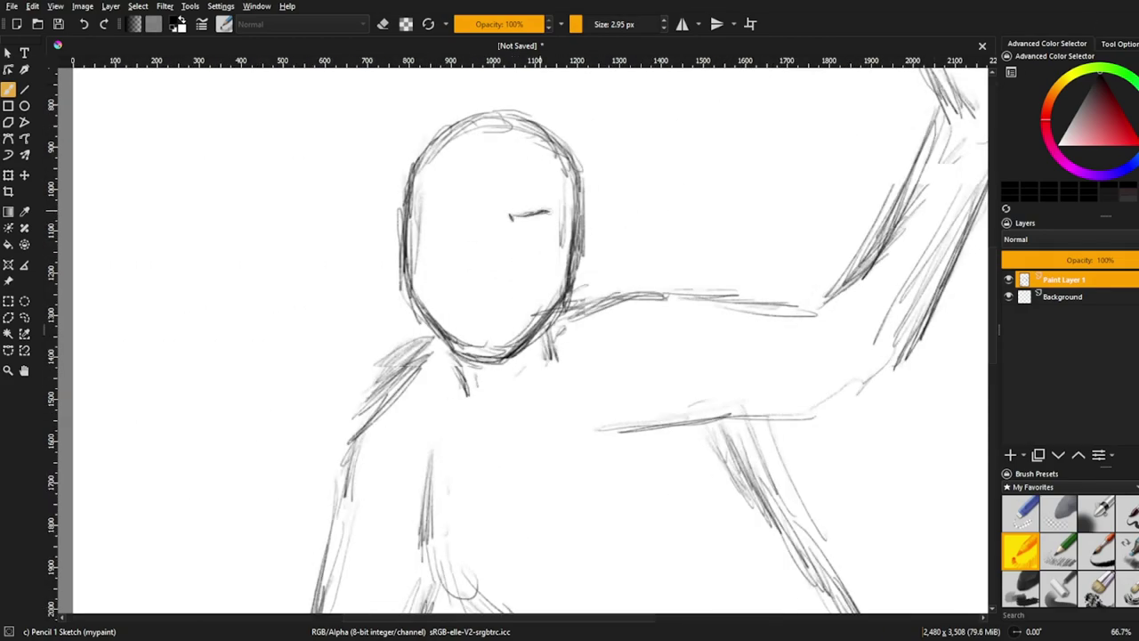
pyautogui.hotkey('ctrl', 'z')
pyautogui.moveTo(506, 129); pyautogui.dragTo(494, 351)
pyautogui.moveTo(421, 224); pyautogui.dragTo(569, 228)
pyautogui.moveTo(418, 272)
pyautogui.mouseDown()
pyautogui.moveTo(490, 274)
pyautogui.moveTo(564, 280)
pyautogui.mouseUp()
# Draw both eyebrows, redoing the thick and misplaced ones, then the eye under the right brow.
pyautogui.moveTo(507, 219)
pyautogui.mouseDown()
pyautogui.moveTo(558, 212)
pyautogui.moveTo(531, 205)
pyautogui.moveTo(555, 218)
pyautogui.mouseUp()
pyautogui.hotkey('ctrl', 'z')
pyautogui.hotkey('ctrl', 'z')
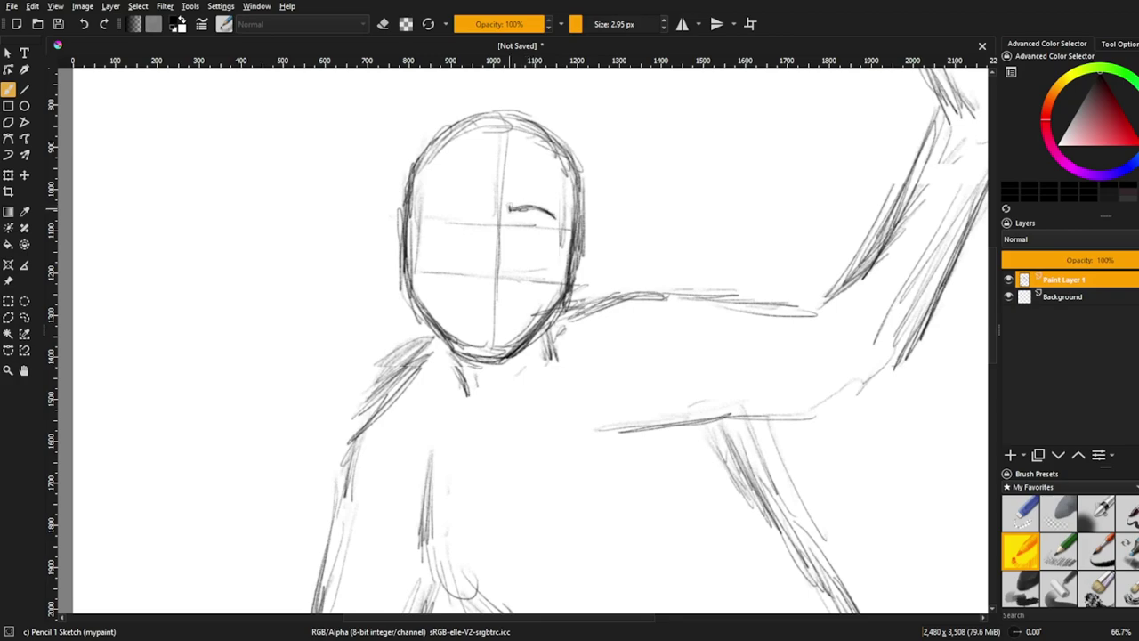
pyautogui.moveTo(481, 205); pyautogui.dragTo(434, 210)
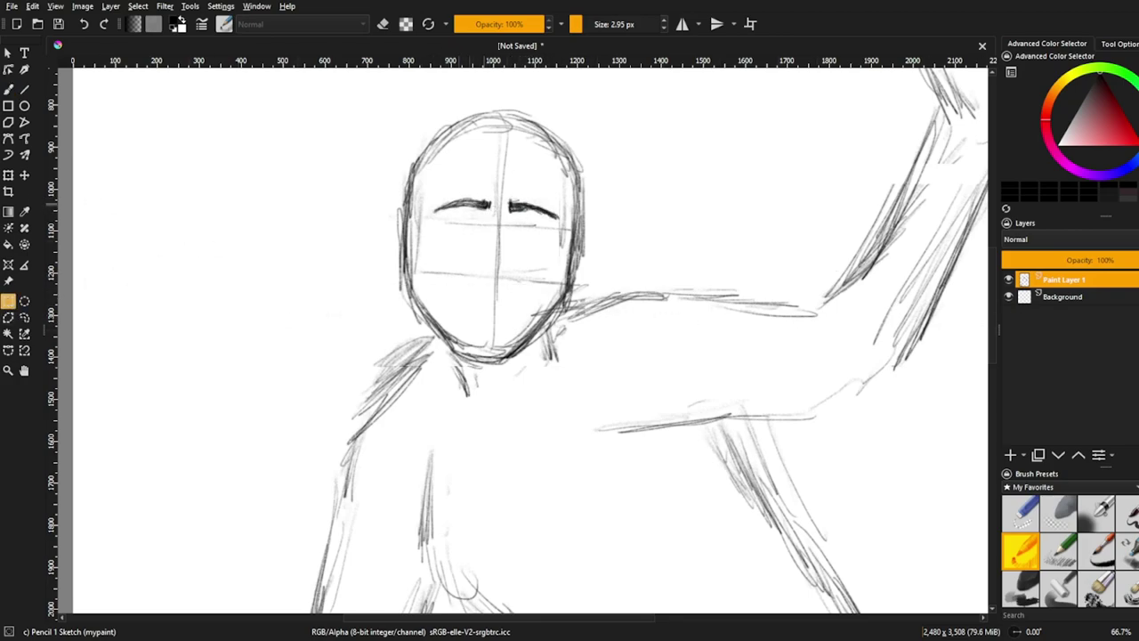
pyautogui.hotkey('ctrl', 'z')
pyautogui.moveTo(481, 201); pyautogui.dragTo(425, 206)
pyautogui.hotkey('ctrl', 'r')
pyautogui.press('b')
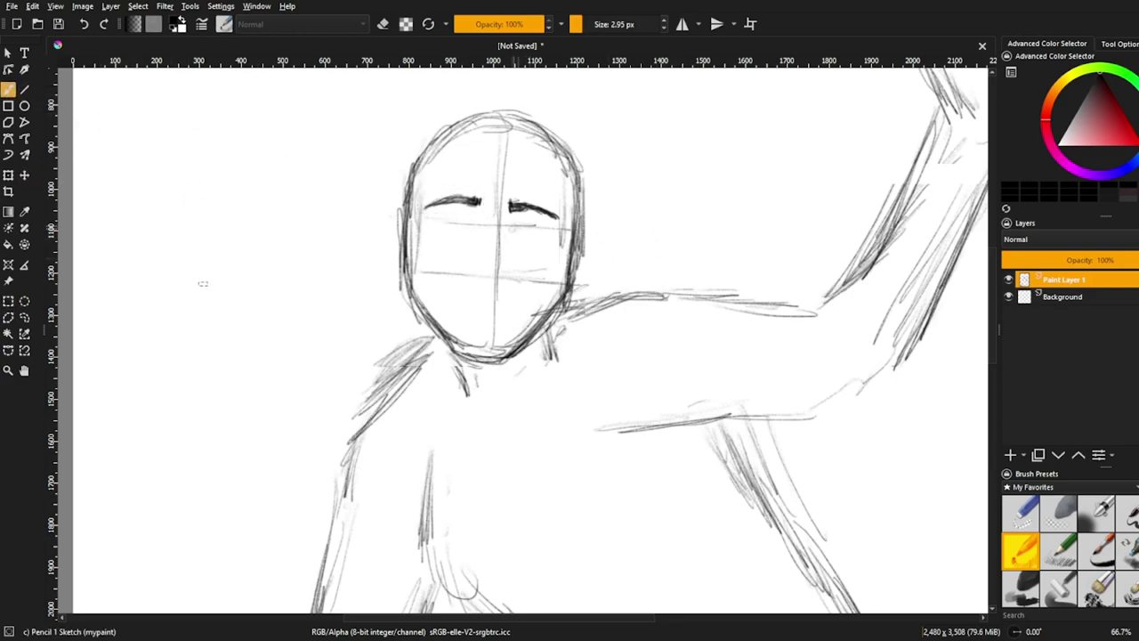
pyautogui.moveTo(512, 221); pyautogui.dragTo(552, 231)
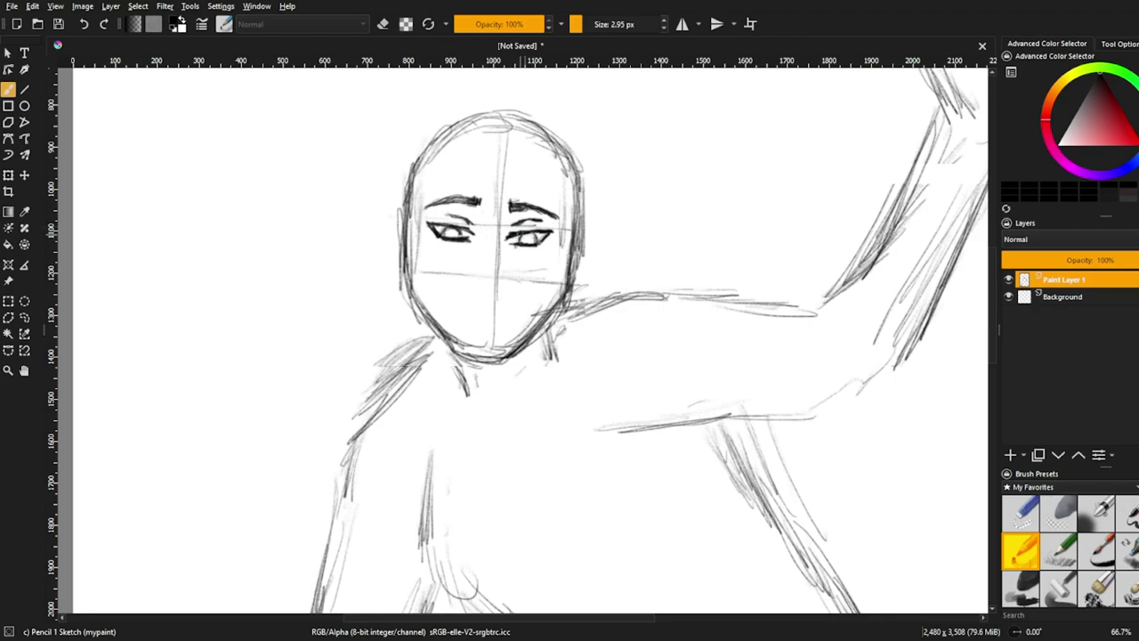
# Add a V-shaped nose and a wide smiling mouth with shading around the lips and chin.
pyautogui.moveTo(486, 283)
pyautogui.mouseDown()
pyautogui.moveTo(513, 271)
pyautogui.moveTo(467, 267)
pyautogui.moveTo(521, 296)
pyautogui.moveTo(452, 290)
pyautogui.mouseUp()
pyautogui.moveTo(532, 296)
pyautogui.mouseDown()
pyautogui.moveTo(498, 320)
pyautogui.moveTo(449, 292)
pyautogui.moveTo(485, 326)
pyautogui.mouseUp()
pyautogui.moveTo(490, 334); pyautogui.dragTo(466, 321)
pyautogui.moveTo(518, 329); pyautogui.dragTo(491, 336)
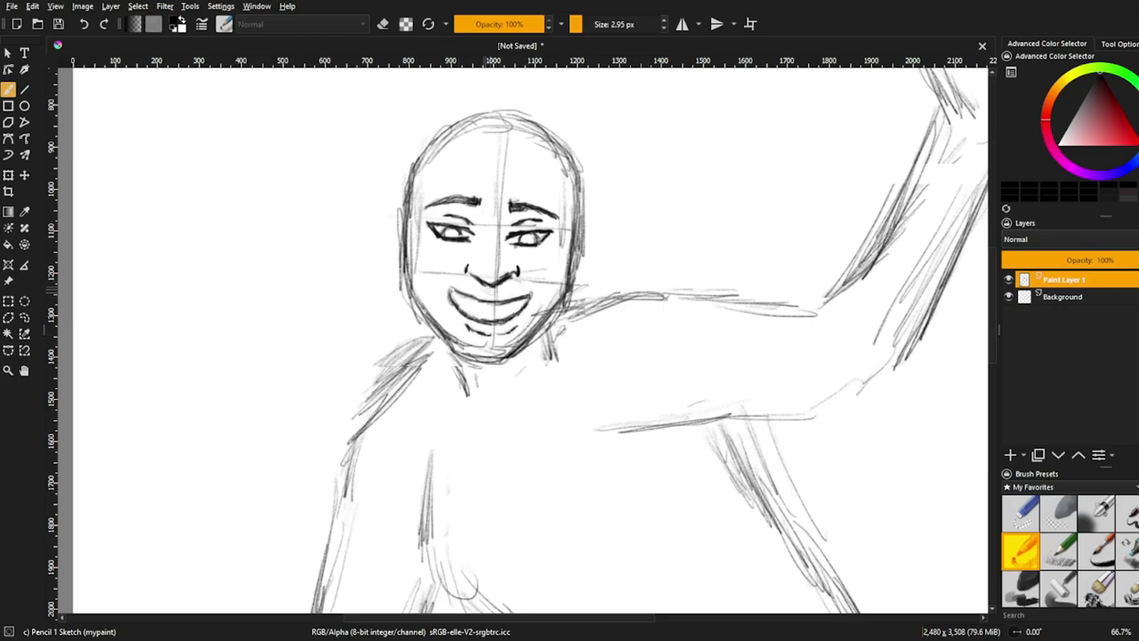
pyautogui.moveTo(482, 296); pyautogui.dragTo(516, 288)
pyautogui.moveTo(504, 301); pyautogui.dragTo(535, 290)
pyautogui.moveTo(450, 302)
pyautogui.mouseDown()
pyautogui.moveTo(500, 331)
pyautogui.moveTo(470, 292)
pyautogui.moveTo(528, 338)
pyautogui.mouseUp()
# Reposition the mouth, erase stray shading beside it, add the right ear and darken the jawline.
pyautogui.hotkey('ctrl', 'r')
pyautogui.press('t')
pyautogui.press('b')
pyautogui.hotkey('ctrl', 'shift', 'a')
pyautogui.press('e')
pyautogui.moveTo(525, 318); pyautogui.dragTo(507, 317)
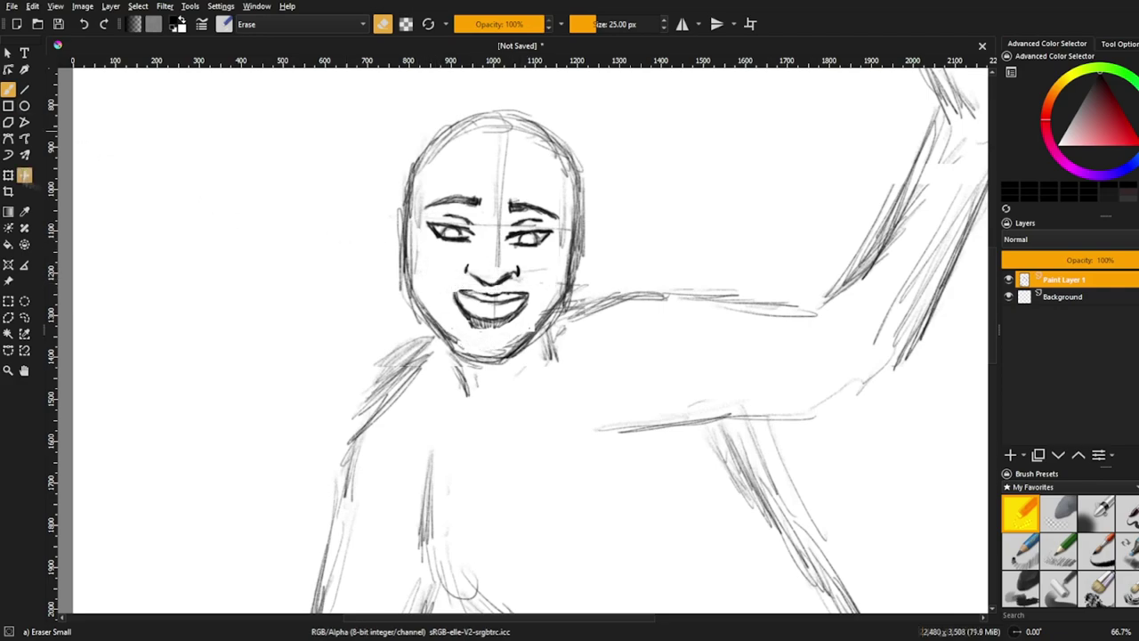
pyautogui.press('e')
pyautogui.moveTo(580, 226)
pyautogui.mouseDown()
pyautogui.moveTo(596, 258)
pyautogui.moveTo(569, 291)
pyautogui.mouseUp()
pyautogui.moveTo(411, 178)
pyautogui.mouseDown()
pyautogui.moveTo(418, 314)
pyautogui.moveTo(533, 322)
pyautogui.moveTo(445, 355)
pyautogui.mouseUp()
# Zoom to the face and erase both open eyes and leftover eyelid lines.
pyautogui.press('2')
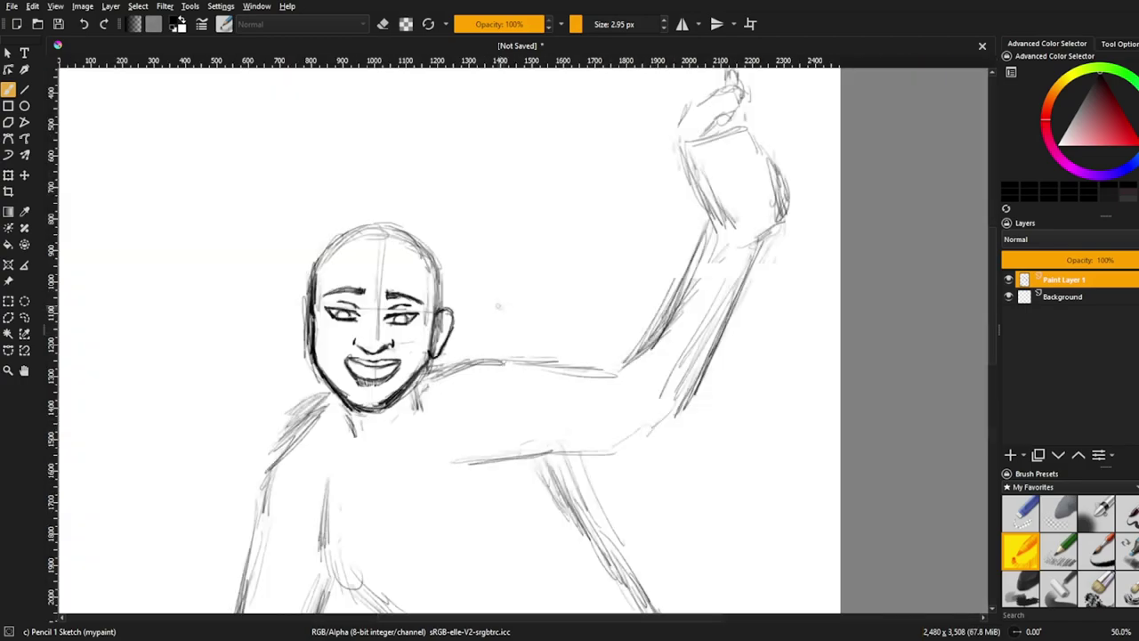
pyautogui.press('1')
pyautogui.press('e')
pyautogui.moveTo(418, 267); pyautogui.dragTo(488, 267)
pyautogui.moveTo(542, 274); pyautogui.dragTo(607, 275)
pyautogui.moveTo(540, 255)
pyautogui.mouseDown()
pyautogui.moveTo(587, 257)
pyautogui.moveTo(445, 258)
pyautogui.moveTo(525, 316)
pyautogui.moveTo(601, 318)
pyautogui.mouseUp()
pyautogui.press('e')
pyautogui.moveTo(427, 307); pyautogui.dragTo(440, 295)
# Strengthen the laughing mouth with darker lips, mouth corners and two cheek lines.
pyautogui.moveTo(449, 356); pyautogui.dragTo(463, 369)
pyautogui.moveTo(564, 356); pyautogui.dragTo(580, 369)
pyautogui.moveTo(449, 352)
pyautogui.mouseDown()
pyautogui.moveTo(580, 354)
pyautogui.moveTo(569, 367)
pyautogui.mouseUp()
pyautogui.moveTo(485, 404); pyautogui.dragTo(559, 397)
pyautogui.moveTo(577, 317); pyautogui.dragTo(610, 313)
pyautogui.moveTo(420, 308); pyautogui.dragTo(447, 303)
# Draw squeezed-shut eye arcs on both sides with lower lids beneath them.
pyautogui.moveTo(552, 262)
pyautogui.mouseDown()
pyautogui.moveTo(566, 252)
pyautogui.moveTo(612, 265)
pyautogui.mouseUp()
pyautogui.moveTo(425, 255); pyautogui.dragTo(485, 255)
pyautogui.moveTo(546, 260); pyautogui.dragTo(617, 265)
pyautogui.moveTo(416, 253); pyautogui.dragTo(484, 251)
pyautogui.moveTo(539, 260); pyautogui.dragTo(609, 256)
pyautogui.moveTo(556, 276); pyautogui.dragTo(617, 270)
pyautogui.moveTo(416, 264)
pyautogui.mouseDown()
pyautogui.moveTo(488, 265)
pyautogui.moveTo(439, 272)
pyautogui.mouseUp()
# Sketch curly hair strands over the forehead, around both sides and falling to the shoulder.
pyautogui.scroll(3, 523, 338)
pyautogui.moveTo(598, 245); pyautogui.dragTo(468, 292)
pyautogui.moveTo(488, 274); pyautogui.dragTo(396, 346)
pyautogui.moveTo(322, 307); pyautogui.dragTo(299, 468)
pyautogui.moveTo(338, 302); pyautogui.dragTo(315, 377)
pyautogui.moveTo(587, 269); pyautogui.dragTo(639, 393)
pyautogui.moveTo(710, 432); pyautogui.dragTo(673, 491)
pyautogui.moveTo(547, 219); pyautogui.dragTo(525, 279)
pyautogui.moveTo(558, 229)
pyautogui.mouseDown()
pyautogui.moveTo(532, 344)
pyautogui.moveTo(520, 283)
pyautogui.mouseUp()
pyautogui.moveTo(591, 178)
pyautogui.mouseDown()
pyautogui.moveTo(673, 190)
pyautogui.moveTo(740, 276)
pyautogui.mouseUp()
pyautogui.moveTo(735, 285); pyautogui.dragTo(747, 418)
pyautogui.moveTo(744, 427); pyautogui.dragTo(685, 481)
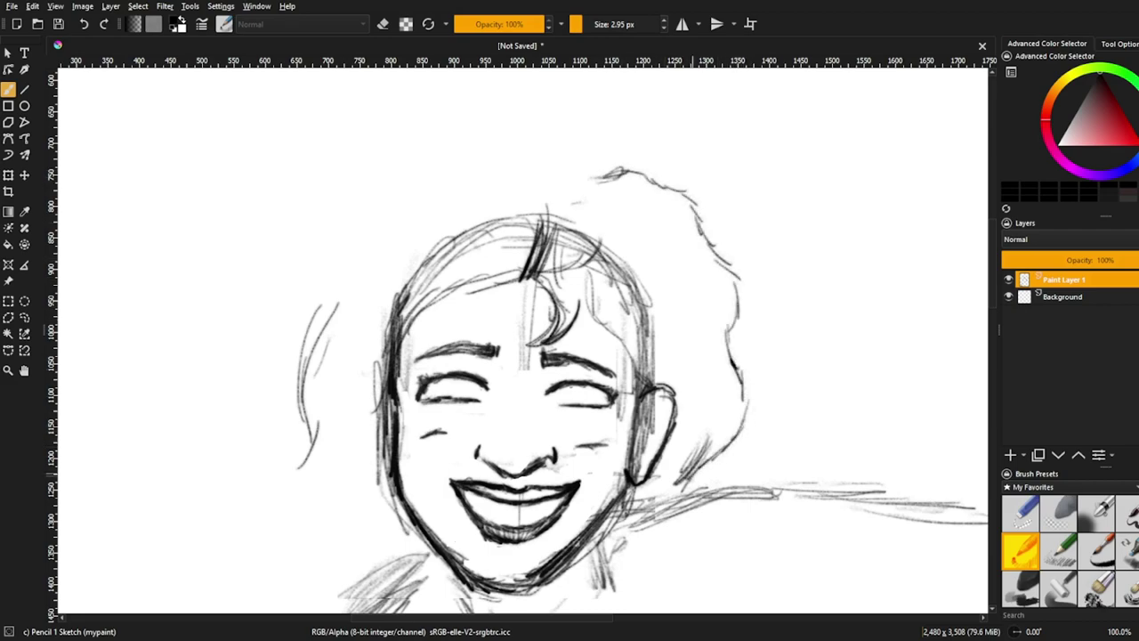
# Outline the hair across the top and down the left side, erasing forehead construction lines.
pyautogui.scroll(-1, 523, 339)
pyautogui.moveTo(560, 135); pyautogui.dragTo(598, 130)
pyautogui.moveTo(456, 105); pyautogui.dragTo(544, 127)
pyautogui.moveTo(499, 111)
pyautogui.mouseDown()
pyautogui.moveTo(337, 222)
pyautogui.moveTo(304, 310)
pyautogui.mouseUp()
pyautogui.moveTo(544, 115)
pyautogui.mouseDown()
pyautogui.moveTo(345, 183)
pyautogui.moveTo(294, 331)
pyautogui.mouseUp()
pyautogui.moveTo(294, 346)
pyautogui.mouseDown()
pyautogui.moveTo(258, 547)
pyautogui.moveTo(324, 577)
pyautogui.mouseUp()
pyautogui.click(1020, 509)
pyautogui.moveTo(396, 267)
pyautogui.mouseDown()
pyautogui.moveTo(534, 178)
pyautogui.moveTo(587, 211)
pyautogui.moveTo(616, 198)
pyautogui.moveTo(645, 302)
pyautogui.mouseUp()
pyautogui.click(1020, 550)
pyautogui.moveTo(578, 134); pyautogui.dragTo(636, 105)
# Add hair along the top, a dark forehead curl and strokes by the ear, erasing guide lines there.
pyautogui.moveTo(512, 97); pyautogui.dragTo(565, 122)
pyautogui.moveTo(618, 116); pyautogui.dragTo(678, 167)
pyautogui.moveTo(552, 159); pyautogui.dragTo(525, 240)
pyautogui.moveTo(534, 229); pyautogui.dragTo(574, 298)
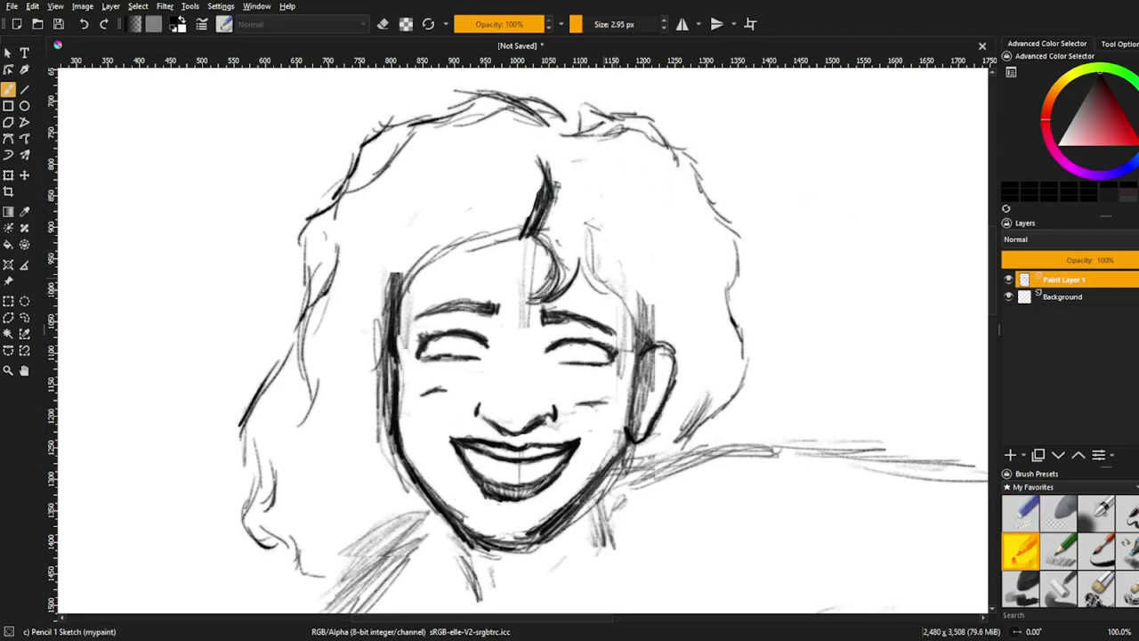
pyautogui.moveTo(654, 325); pyautogui.dragTo(626, 374)
pyautogui.moveTo(637, 334); pyautogui.dragTo(616, 404)
pyautogui.click(1020, 509)
pyautogui.moveTo(646, 295); pyautogui.dragTo(636, 322)
pyautogui.moveTo(660, 364); pyautogui.dragTo(639, 433)
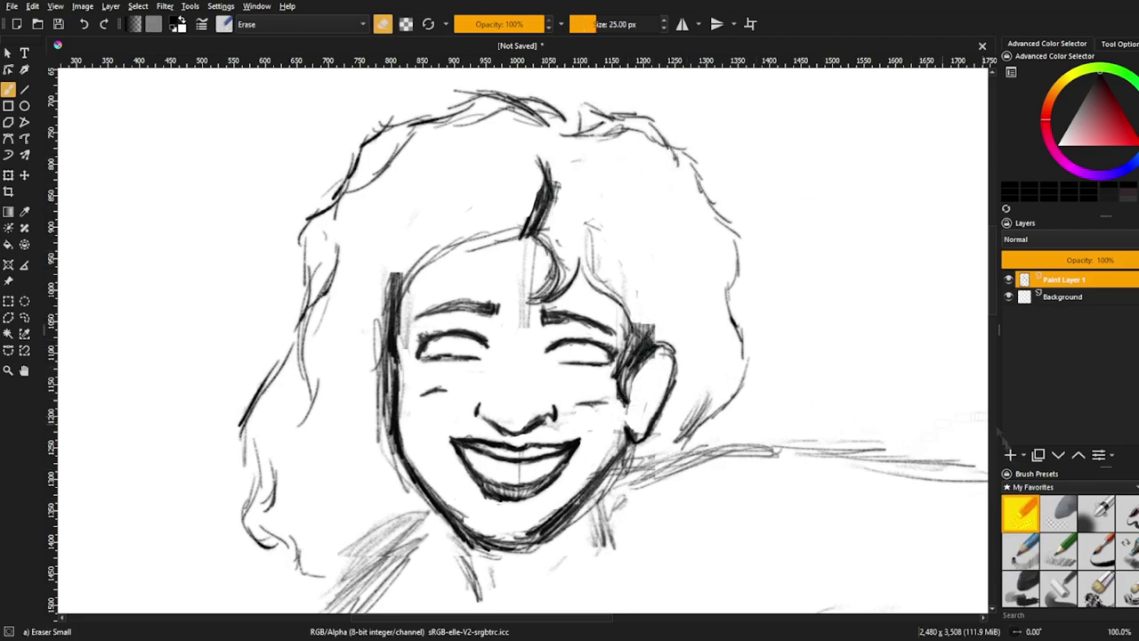
pyautogui.click(1019, 549)
# Draw more hair strands over the forehead and erase the remaining forehead guide lines.
pyautogui.moveTo(511, 236); pyautogui.dragTo(431, 293)
pyautogui.moveTo(480, 249); pyautogui.dragTo(396, 334)
pyautogui.moveTo(503, 245); pyautogui.dragTo(396, 340)
pyautogui.click(1019, 509)
pyautogui.moveTo(396, 267); pyautogui.dragTo(391, 334)
pyautogui.moveTo(414, 240); pyautogui.dragTo(453, 280)
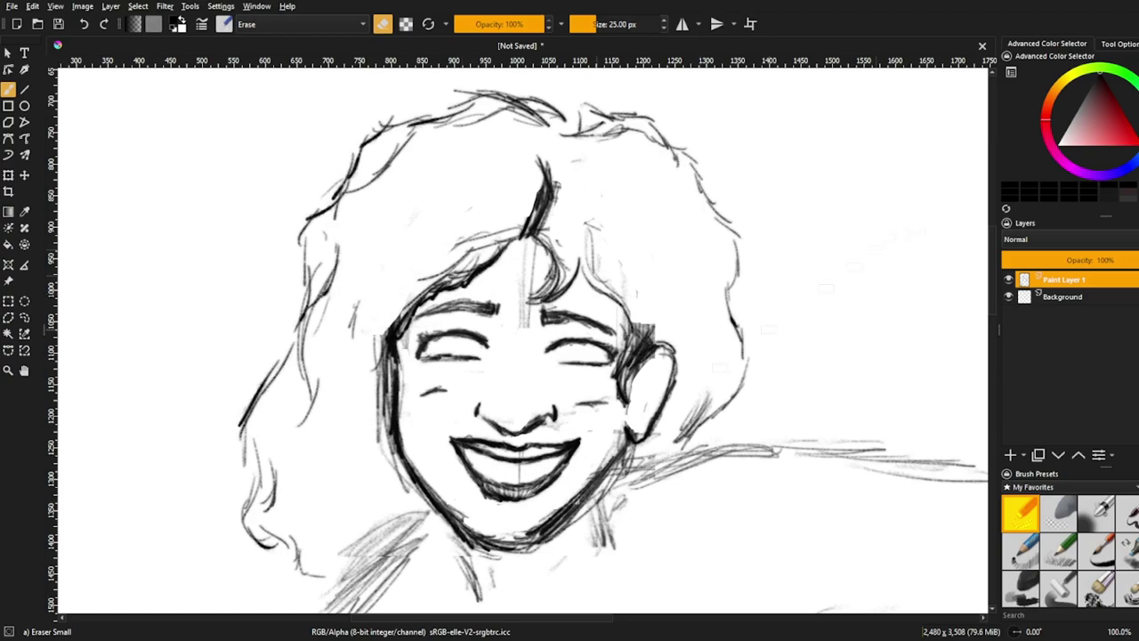
pyautogui.scroll(-5, 569, 355)
pyautogui.click(1020, 550)
# Darken the neck and throat lines.
pyautogui.moveTo(609, 247); pyautogui.dragTo(614, 311)
pyautogui.moveTo(601, 285)
pyautogui.mouseDown()
pyautogui.moveTo(569, 369)
pyautogui.moveTo(514, 428)
pyautogui.mouseUp()
pyautogui.moveTo(462, 301); pyautogui.dragTo(485, 411)
pyautogui.moveTo(552, 381); pyautogui.dragTo(480, 436)
pyautogui.moveTo(472, 312); pyautogui.dragTo(489, 361)
pyautogui.scroll(-4, 525, 364)
pyautogui.scroll(1, 587, 291)
# Retrace the raised arm's upper and lower contours, elbow and sleeve.
pyautogui.moveTo(591, 294); pyautogui.dragTo(667, 292)
pyautogui.moveTo(582, 377); pyautogui.dragTo(698, 359)
pyautogui.moveTo(617, 372); pyautogui.dragTo(717, 356)
pyautogui.moveTo(662, 289)
pyautogui.mouseDown()
pyautogui.moveTo(689, 279)
pyautogui.moveTo(739, 197)
pyautogui.moveTo(797, 238)
pyautogui.mouseUp()
pyautogui.moveTo(738, 194); pyautogui.dragTo(703, 247)
pyautogui.moveTo(795, 238); pyautogui.dragTo(710, 363)
pyautogui.moveTo(742, 336); pyautogui.dragTo(672, 369)
pyautogui.moveTo(685, 276); pyautogui.dragTo(614, 292)
# Darken the right knee and thigh contours and draw the crotch line of the shorts.
pyautogui.moveTo(667, 367); pyautogui.dragTo(734, 493)
pyautogui.moveTo(676, 470)
pyautogui.mouseDown()
pyautogui.moveTo(657, 587)
pyautogui.moveTo(731, 550)
pyautogui.mouseUp()
pyautogui.moveTo(730, 491); pyautogui.dragTo(742, 566)
pyautogui.moveTo(742, 552); pyautogui.dragTo(657, 593)
pyautogui.moveTo(741, 517); pyautogui.dragTo(719, 581)
pyautogui.moveTo(655, 535)
pyautogui.mouseDown()
pyautogui.moveTo(662, 582)
pyautogui.moveTo(721, 505)
pyautogui.moveTo(673, 559)
pyautogui.mouseUp()
pyautogui.scroll(-3, 576, 338)
# Retrace the torso, waistline and left leg contours, including inner thigh and shin.
pyautogui.moveTo(492, 267); pyautogui.dragTo(496, 331)
pyautogui.moveTo(546, 228); pyautogui.dragTo(520, 260)
pyautogui.moveTo(489, 267)
pyautogui.mouseDown()
pyautogui.moveTo(492, 312)
pyautogui.moveTo(541, 372)
pyautogui.mouseUp()
pyautogui.moveTo(518, 376); pyautogui.dragTo(651, 390)
pyautogui.moveTo(565, 456); pyautogui.dragTo(657, 484)
pyautogui.moveTo(541, 418); pyautogui.dragTo(561, 469)
pyautogui.moveTo(557, 473); pyautogui.dragTo(500, 564)
pyautogui.moveTo(523, 383); pyautogui.dragTo(468, 494)
pyautogui.moveTo(492, 404); pyautogui.dragTo(447, 544)
pyautogui.moveTo(528, 525); pyautogui.dragTo(493, 587)
pyautogui.moveTo(514, 539); pyautogui.dragTo(473, 608)
# Darken the left shoulder and arm, outlining the sleeve, cuff and inner-arm line.
pyautogui.moveTo(494, 207)
pyautogui.mouseDown()
pyautogui.moveTo(446, 243)
pyautogui.moveTo(429, 336)
pyautogui.mouseUp()
pyautogui.moveTo(434, 304); pyautogui.dragTo(402, 390)
pyautogui.moveTo(503, 349); pyautogui.dragTo(484, 408)
pyautogui.moveTo(401, 382)
pyautogui.mouseDown()
pyautogui.moveTo(377, 473)
pyautogui.moveTo(433, 482)
pyautogui.mouseUp()
pyautogui.moveTo(507, 343); pyautogui.dragTo(489, 393)
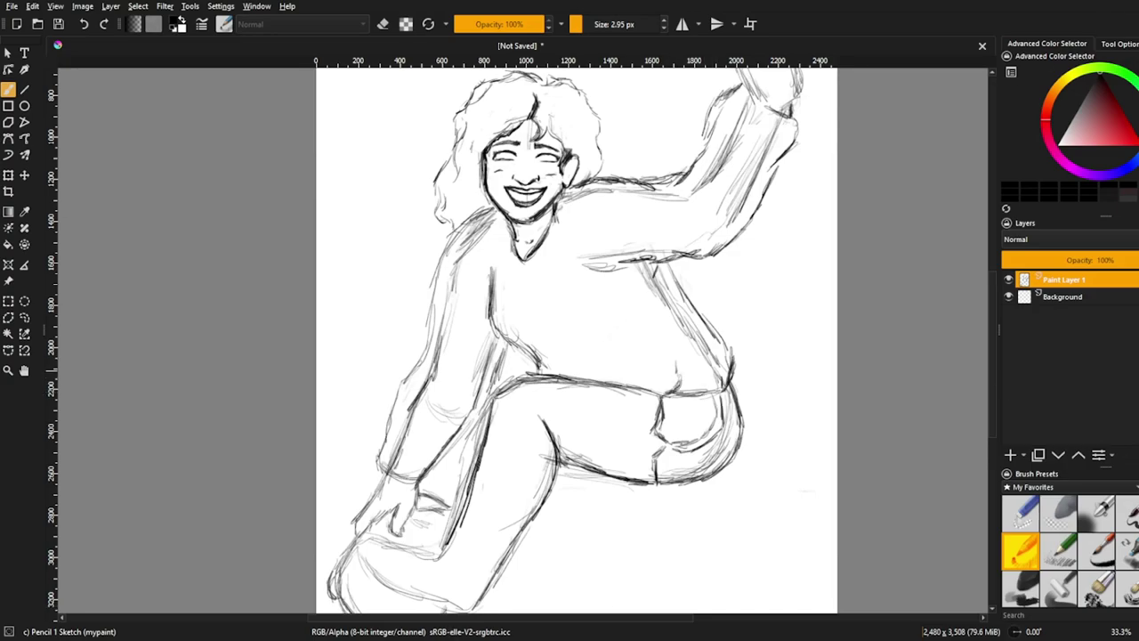
# Erase the hatching on the raised arm, shoulder and left arm, then shrink the eraser to 20 px.
pyautogui.press('e')
pyautogui.moveTo(703, 142)
pyautogui.mouseDown()
pyautogui.moveTo(752, 195)
pyautogui.moveTo(725, 227)
pyautogui.mouseUp()
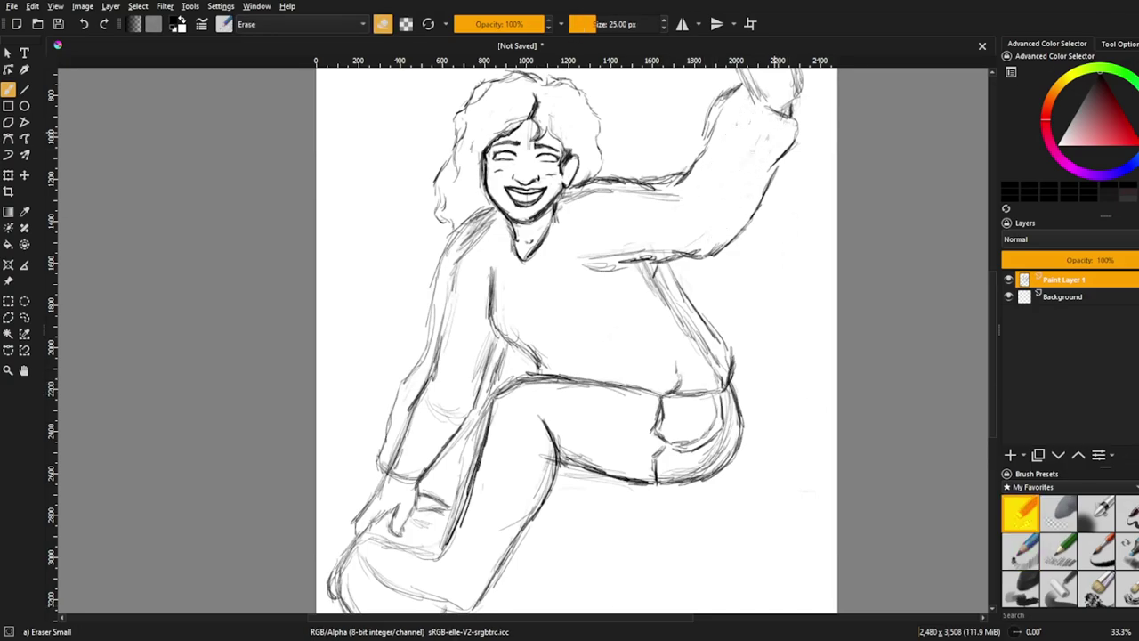
pyautogui.moveTo(681, 194); pyautogui.dragTo(587, 188)
pyautogui.moveTo(641, 272); pyautogui.dragTo(717, 360)
pyautogui.moveTo(490, 223); pyautogui.dragTo(400, 453)
pyautogui.click(579, 24)
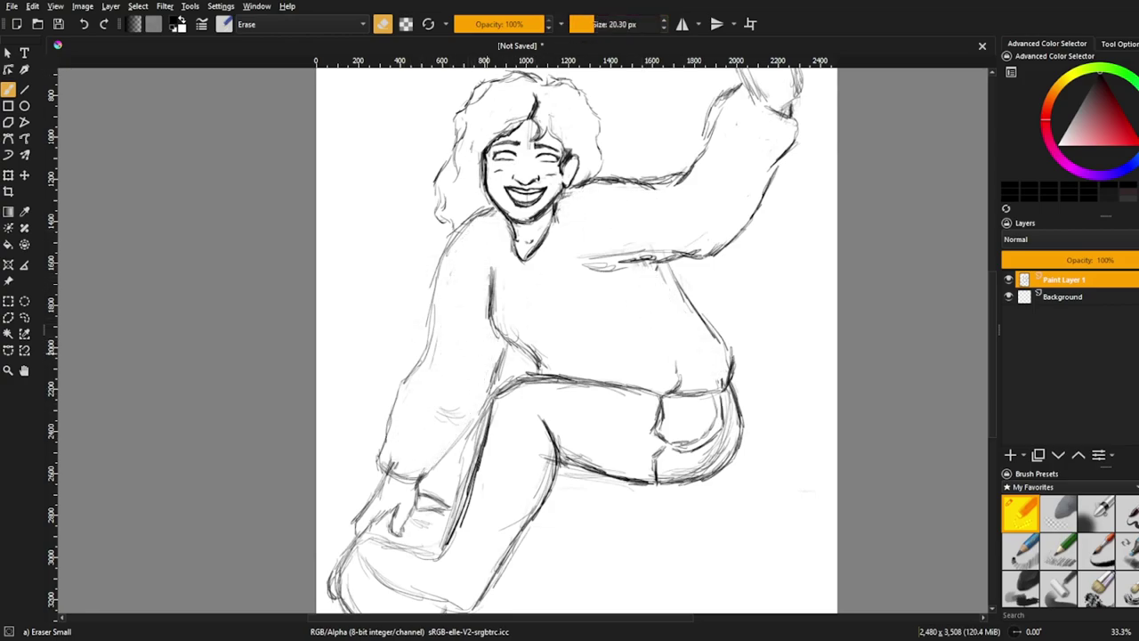
# With the sketch pencil, redraw the shoulder and raised-arm contour and darken the torso and waist outlines.
pyautogui.press('/')
pyautogui.moveTo(681, 178); pyautogui.dragTo(642, 197)
pyautogui.moveTo(712, 120); pyautogui.dragTo(703, 156)
pyautogui.moveTo(776, 160)
pyautogui.mouseDown()
pyautogui.moveTo(710, 258)
pyautogui.moveTo(658, 259)
pyautogui.mouseUp()
pyautogui.moveTo(658, 259)
pyautogui.mouseDown()
pyautogui.moveTo(649, 285)
pyautogui.moveTo(734, 385)
pyautogui.moveTo(681, 391)
pyautogui.mouseUp()
pyautogui.moveTo(485, 272)
pyautogui.mouseDown()
pyautogui.moveTo(494, 343)
pyautogui.moveTo(538, 370)
pyautogui.mouseUp()
pyautogui.moveTo(491, 212)
pyautogui.mouseDown()
pyautogui.moveTo(447, 246)
pyautogui.moveTo(435, 285)
pyautogui.mouseUp()
pyautogui.moveTo(555, 361); pyautogui.dragTo(608, 374)
pyautogui.moveTo(635, 253); pyautogui.dragTo(676, 258)
pyautogui.moveTo(669, 260)
pyautogui.mouseDown()
pyautogui.moveTo(732, 341)
pyautogui.moveTo(720, 395)
pyautogui.mouseUp()
# Darken the lower leg lines and outline the shoe and the wrist cuff's edges.
pyautogui.moveTo(527, 526); pyautogui.dragTo(477, 598)
pyautogui.moveTo(461, 523)
pyautogui.mouseDown()
pyautogui.moveTo(443, 556)
pyautogui.moveTo(475, 609)
pyautogui.mouseUp()
pyautogui.scroll(-3, 576, 338)
pyautogui.moveTo(418, 443); pyautogui.dragTo(436, 450)
pyautogui.moveTo(457, 391); pyautogui.dragTo(521, 415)
pyautogui.moveTo(521, 414); pyautogui.dragTo(527, 448)
pyautogui.moveTo(452, 416); pyautogui.dragTo(516, 430)
pyautogui.moveTo(519, 431); pyautogui.dragTo(530, 449)
pyautogui.moveTo(446, 397)
pyautogui.mouseDown()
pyautogui.moveTo(514, 416)
pyautogui.moveTo(519, 439)
pyautogui.mouseUp()
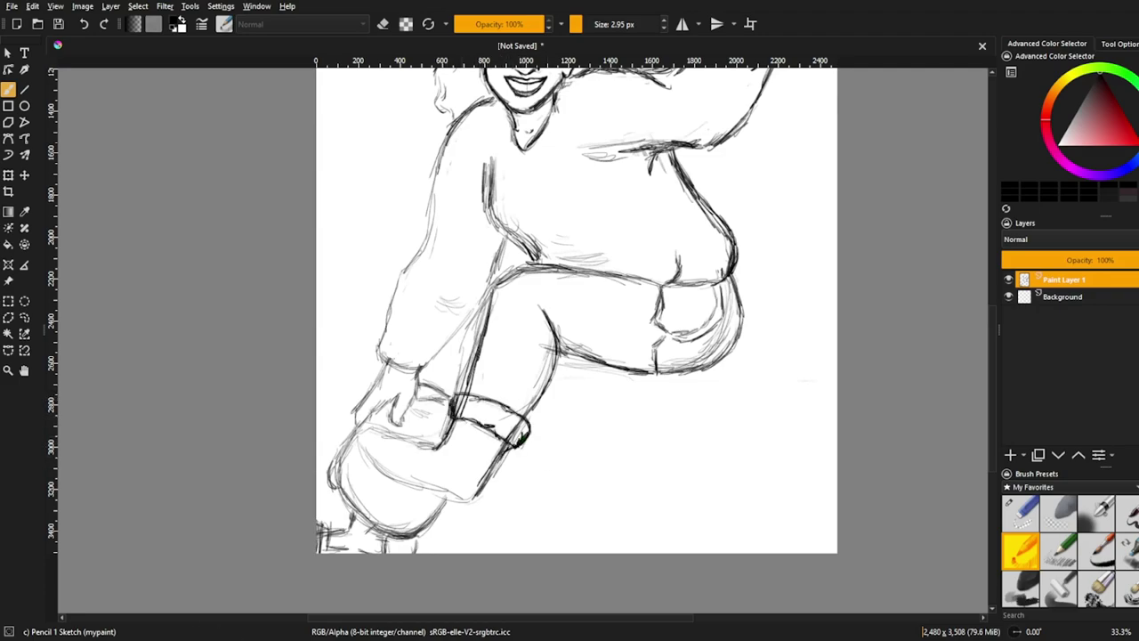
# Trace the forearm's edge, the cuff and the fist's left and bottom contour.
pyautogui.moveTo(554, 350); pyautogui.dragTo(464, 514)
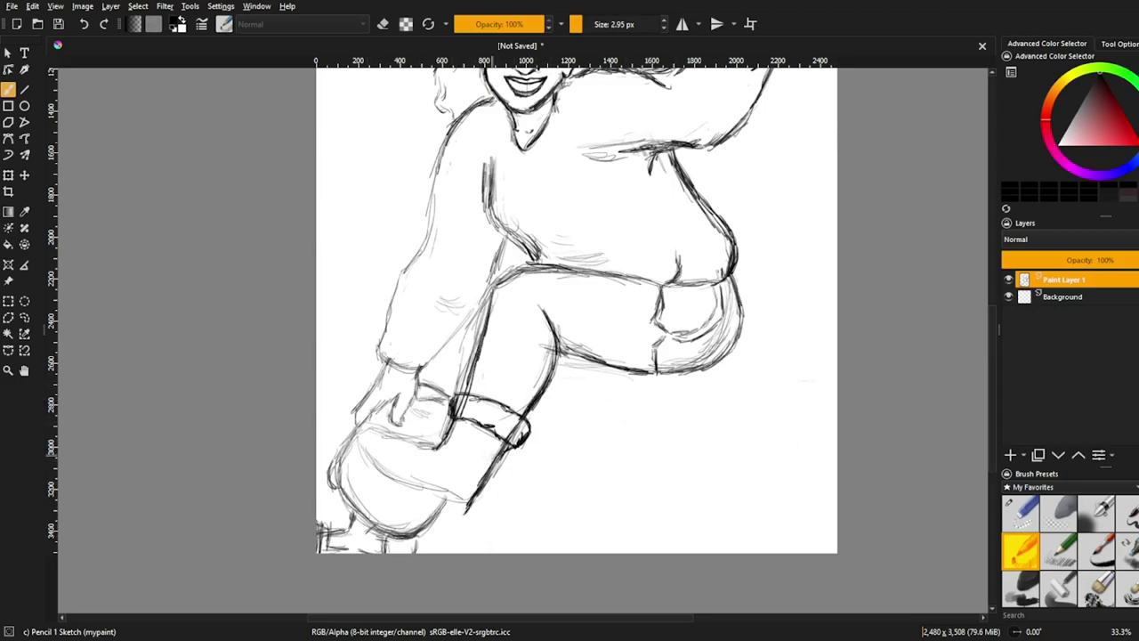
pyautogui.moveTo(443, 408); pyautogui.dragTo(449, 438)
pyautogui.moveTo(457, 421)
pyautogui.mouseDown()
pyautogui.moveTo(499, 450)
pyautogui.moveTo(466, 519)
pyautogui.mouseUp()
pyautogui.moveTo(406, 485); pyautogui.dragTo(474, 521)
pyautogui.moveTo(480, 479); pyautogui.dragTo(466, 520)
pyautogui.moveTo(363, 425); pyautogui.dragTo(452, 515)
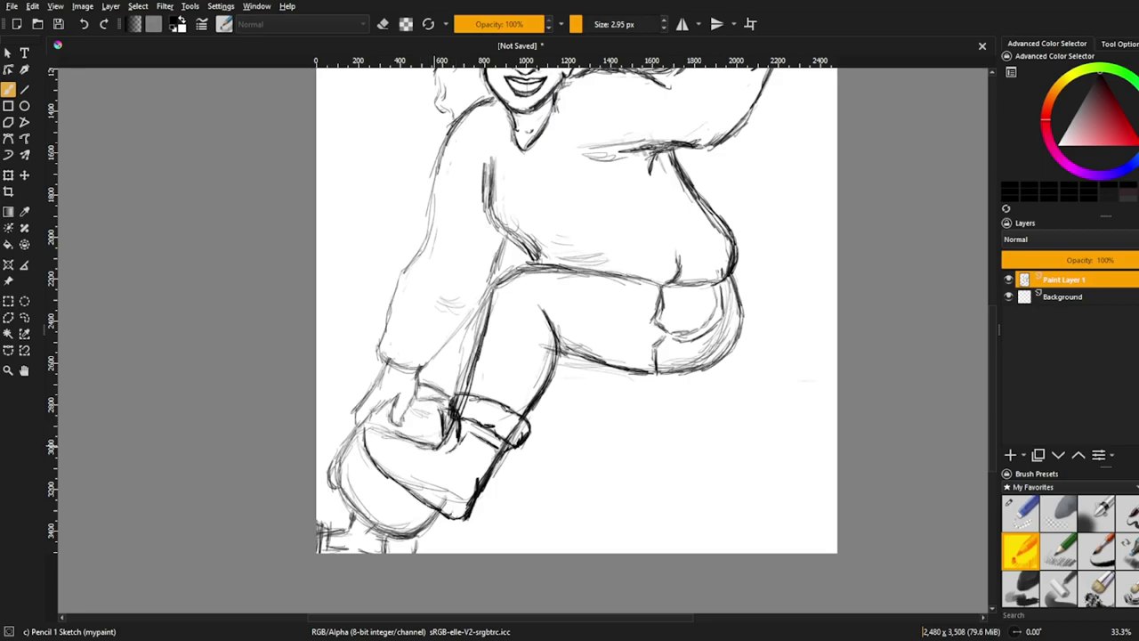
# Lighten part of the fist's lower contour and add a line along the boot's right edge.
pyautogui.press('e')
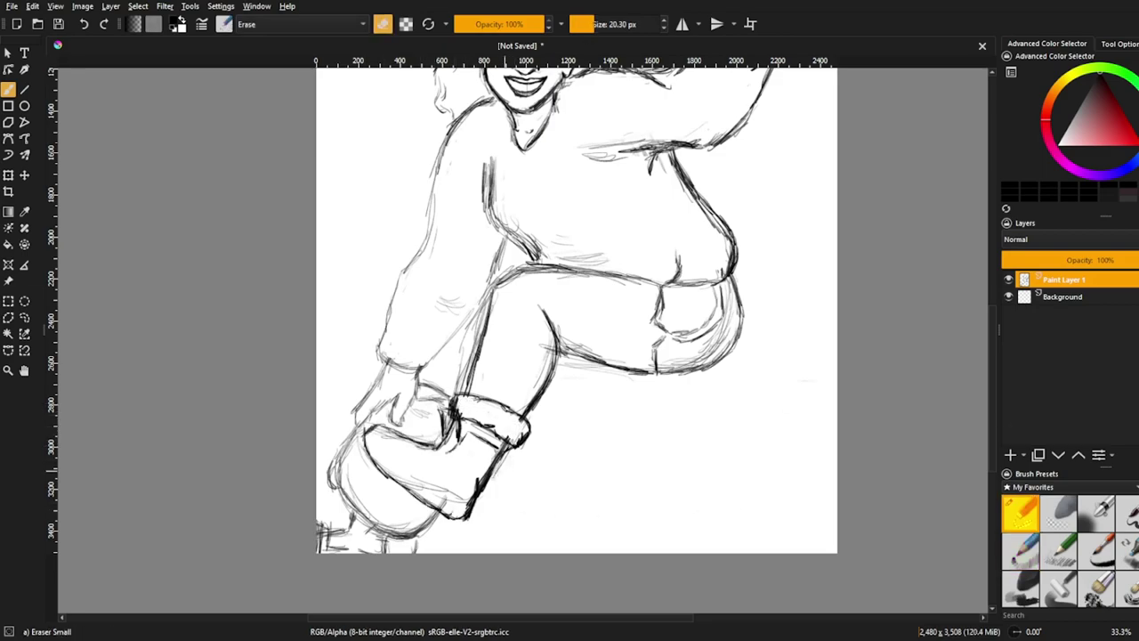
pyautogui.moveTo(436, 488); pyautogui.dragTo(449, 501)
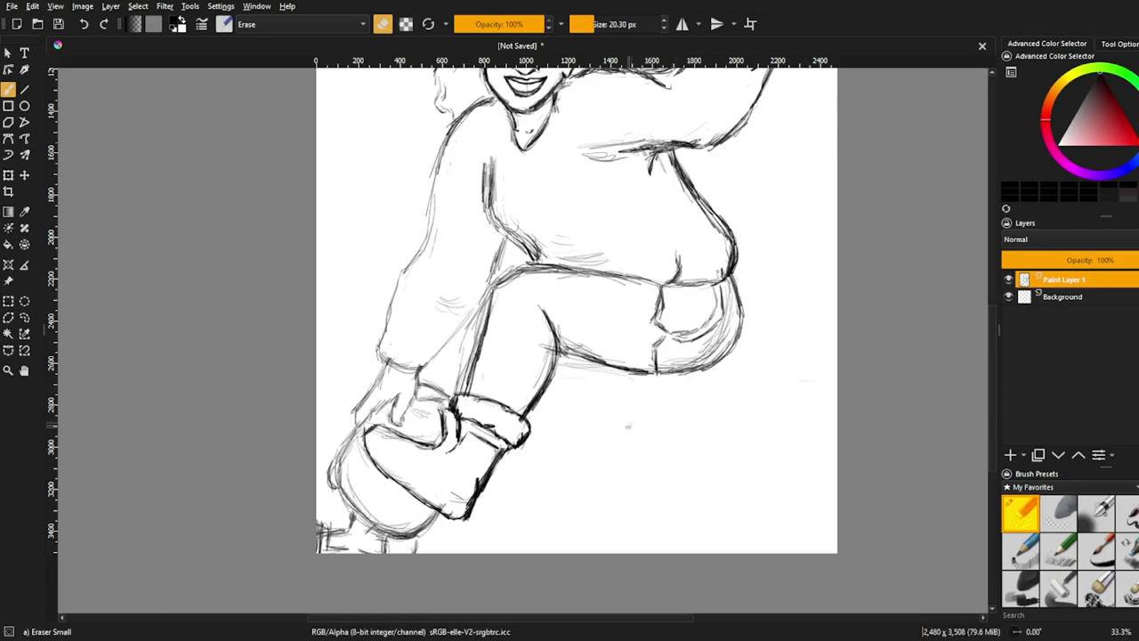
pyautogui.press('/')
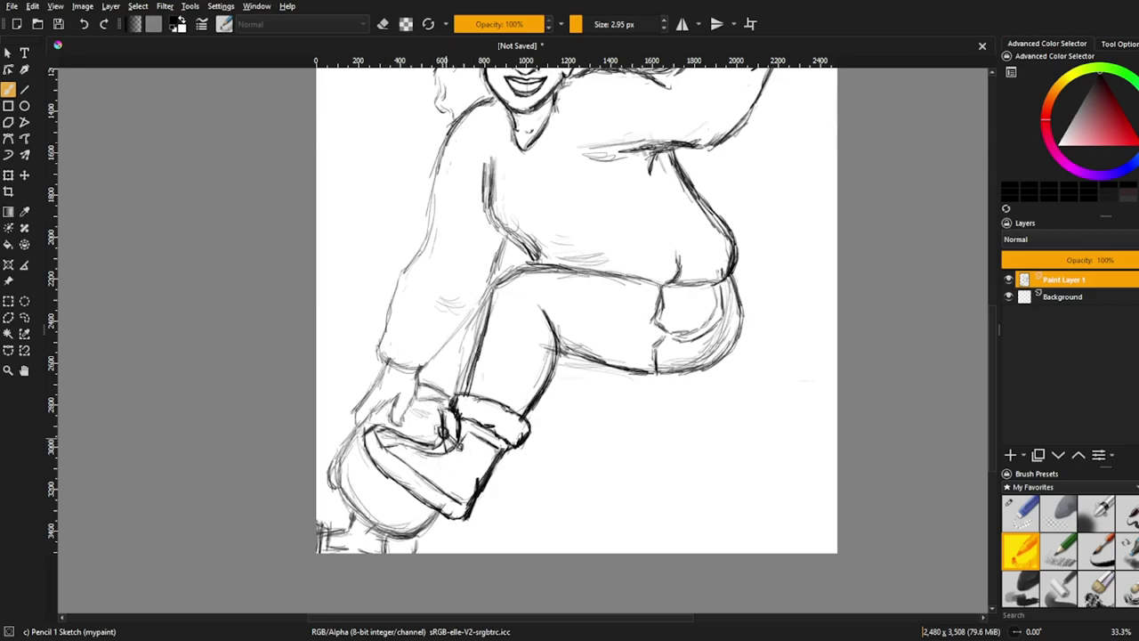
pyautogui.moveTo(463, 432); pyautogui.dragTo(505, 484)
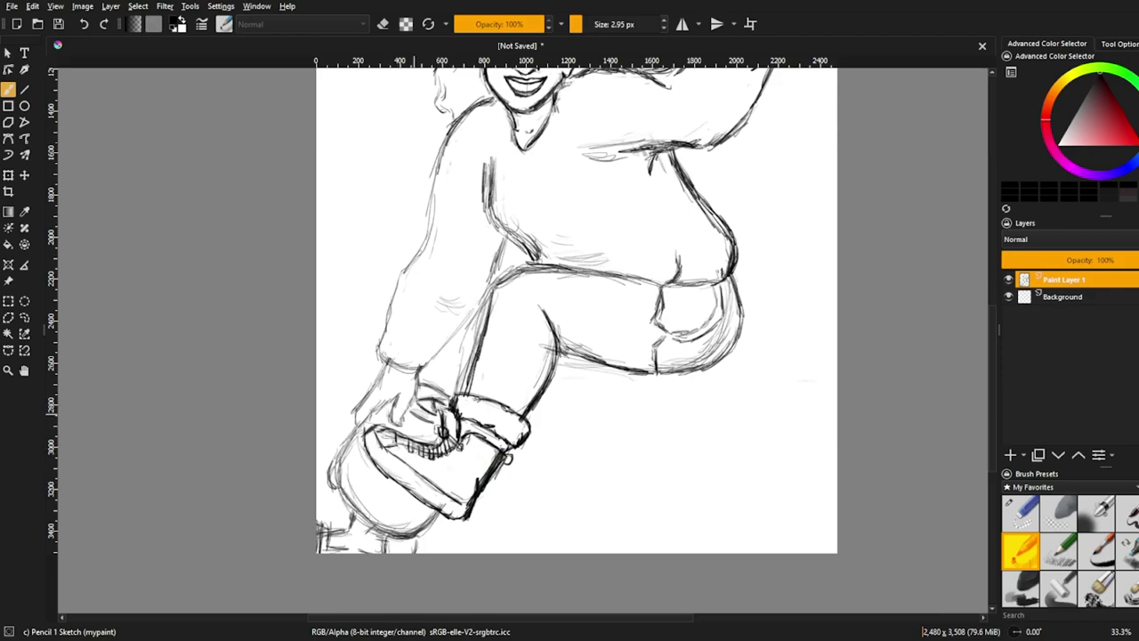
# Darken the sleeve, arm, hand, wrist and thumb outlines, plus the lower leg lines.
pyautogui.scroll(3, 577, 311)
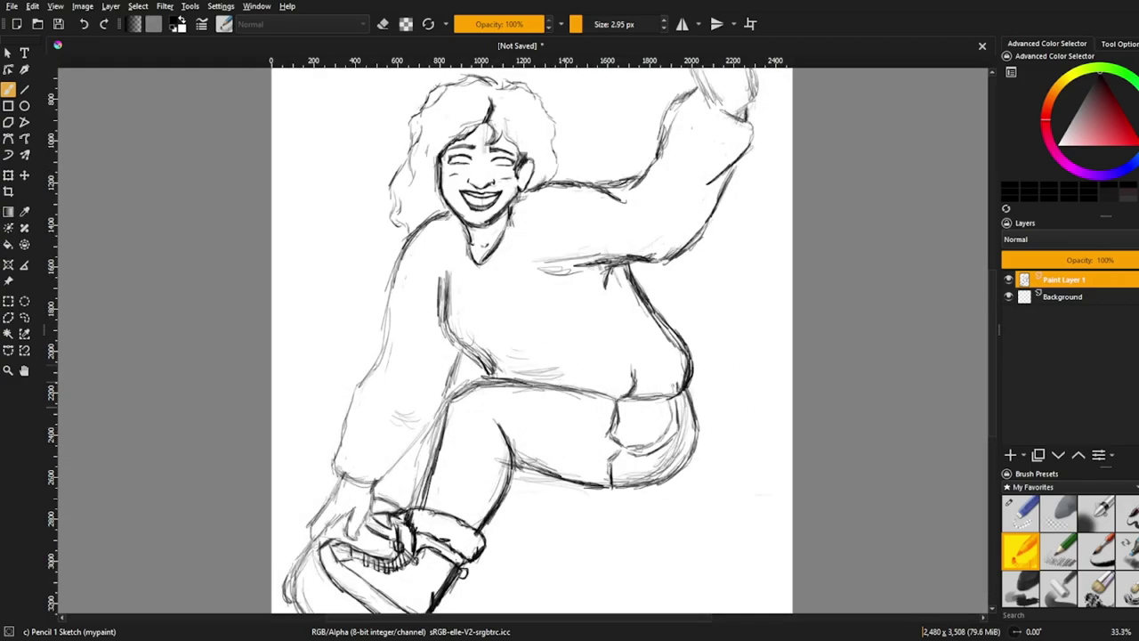
pyautogui.scroll(-3, 576, 312)
pyautogui.moveTo(439, 279)
pyautogui.mouseDown()
pyautogui.moveTo(384, 372)
pyautogui.moveTo(391, 174)
pyautogui.mouseUp()
pyautogui.moveTo(379, 237); pyautogui.dragTo(352, 299)
pyautogui.moveTo(338, 375); pyautogui.dragTo(311, 436)
pyautogui.moveTo(347, 406); pyautogui.dragTo(367, 433)
pyautogui.moveTo(372, 376); pyautogui.dragTo(359, 415)
pyautogui.moveTo(340, 382); pyautogui.dragTo(370, 373)
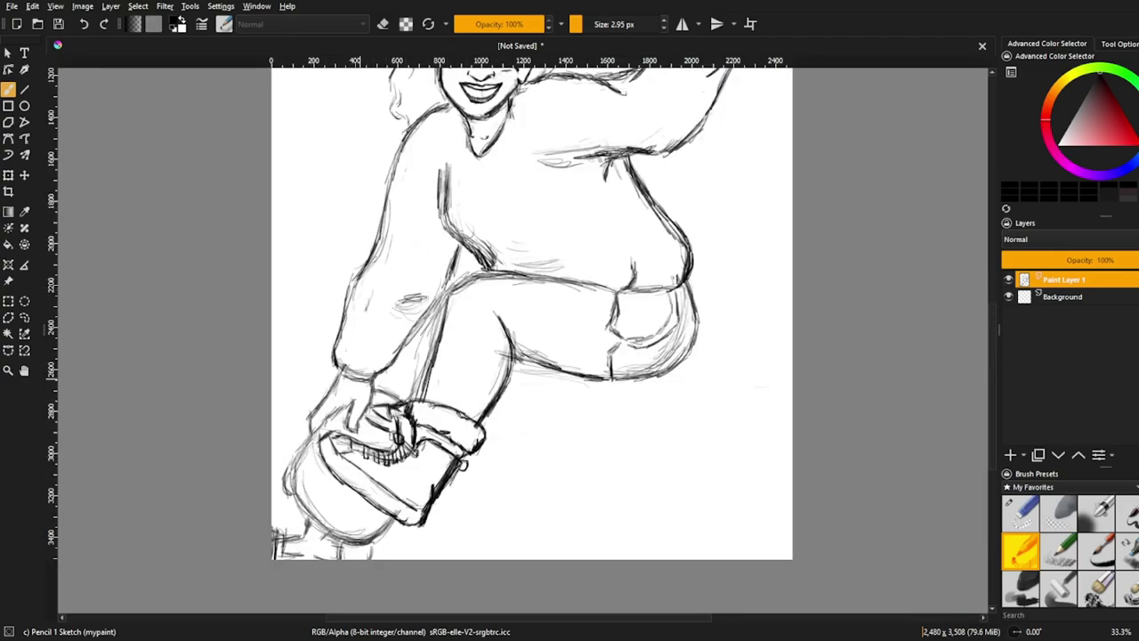
pyautogui.moveTo(464, 274); pyautogui.dragTo(439, 364)
pyautogui.moveTo(443, 299); pyautogui.dragTo(425, 396)
pyautogui.moveTo(516, 353); pyautogui.dragTo(609, 377)
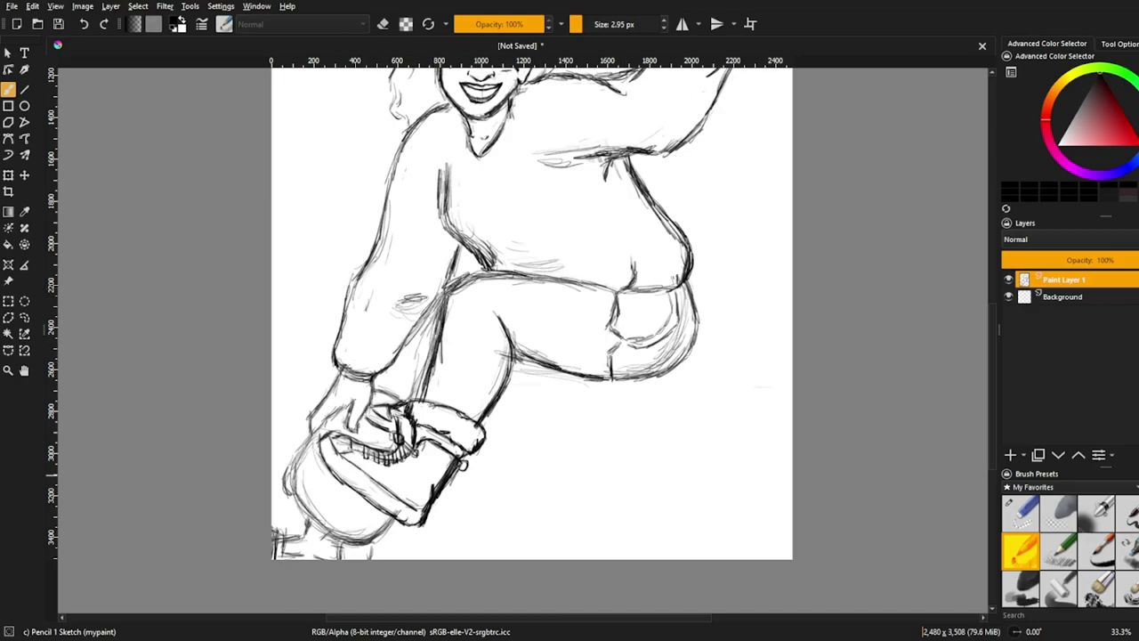
# Erase stray sketch lines near the knee, along the arm and around the hand.
pyautogui.press('e')
pyautogui.moveTo(683, 307)
pyautogui.mouseDown()
pyautogui.moveTo(663, 356)
pyautogui.moveTo(627, 366)
pyautogui.mouseUp()
pyautogui.moveTo(427, 320); pyautogui.dragTo(415, 387)
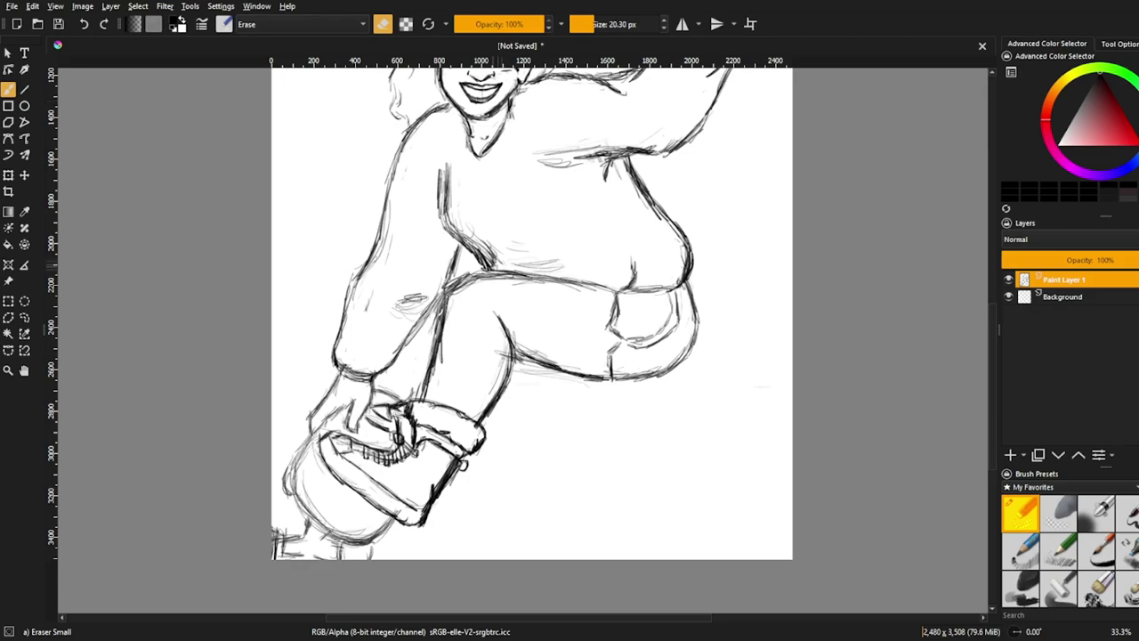
pyautogui.moveTo(393, 421); pyautogui.dragTo(385, 409)
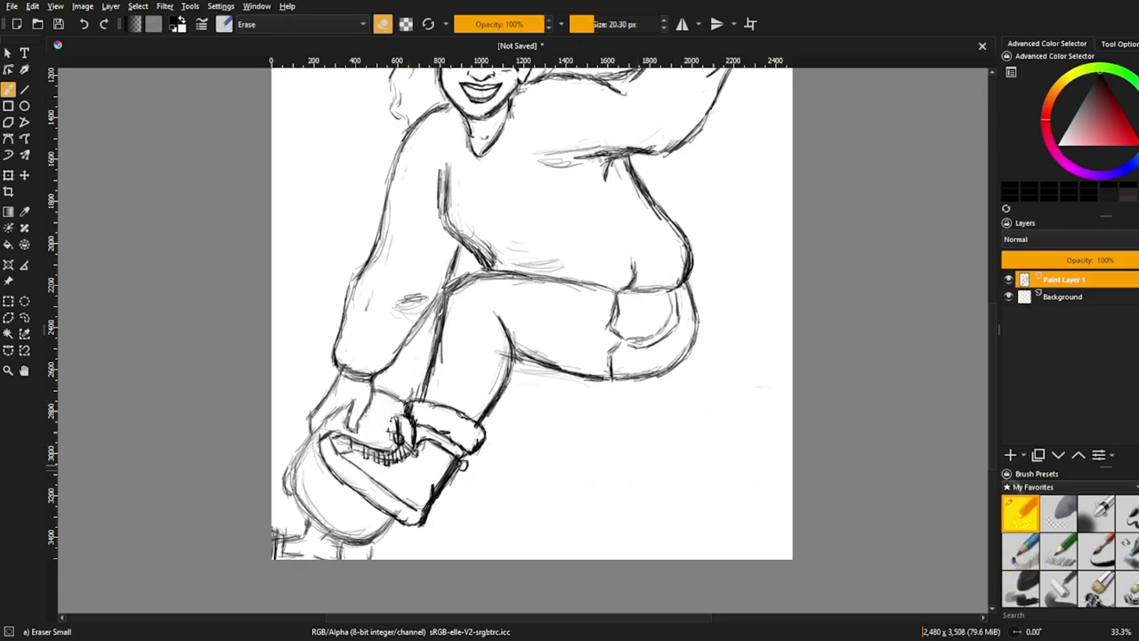
pyautogui.press('/')
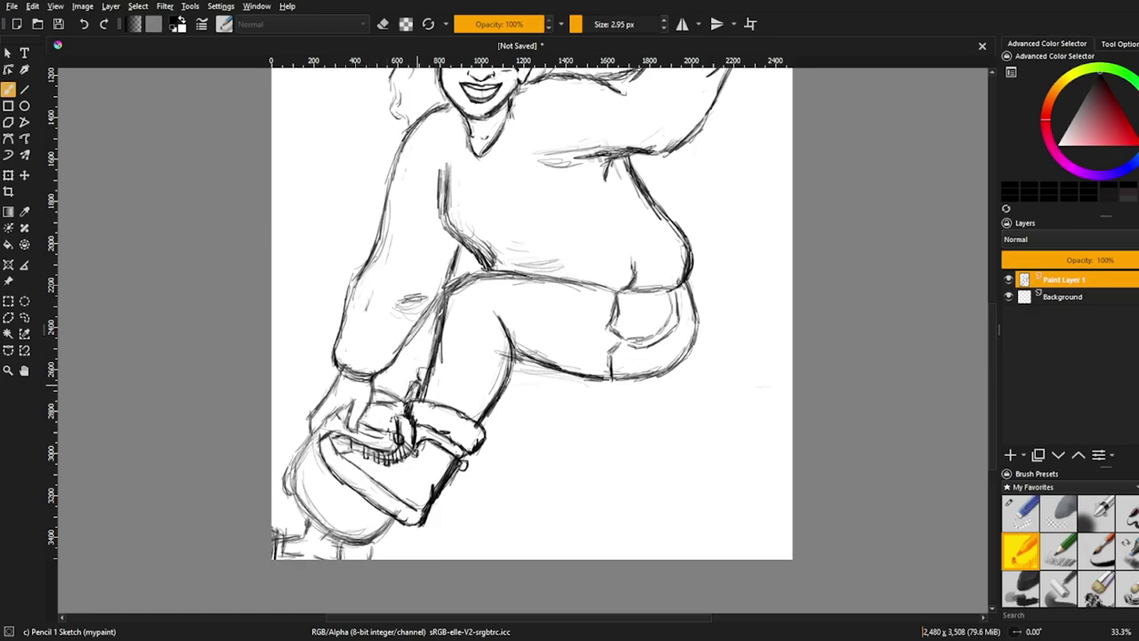
pyautogui.scroll(-3, 377, 429)
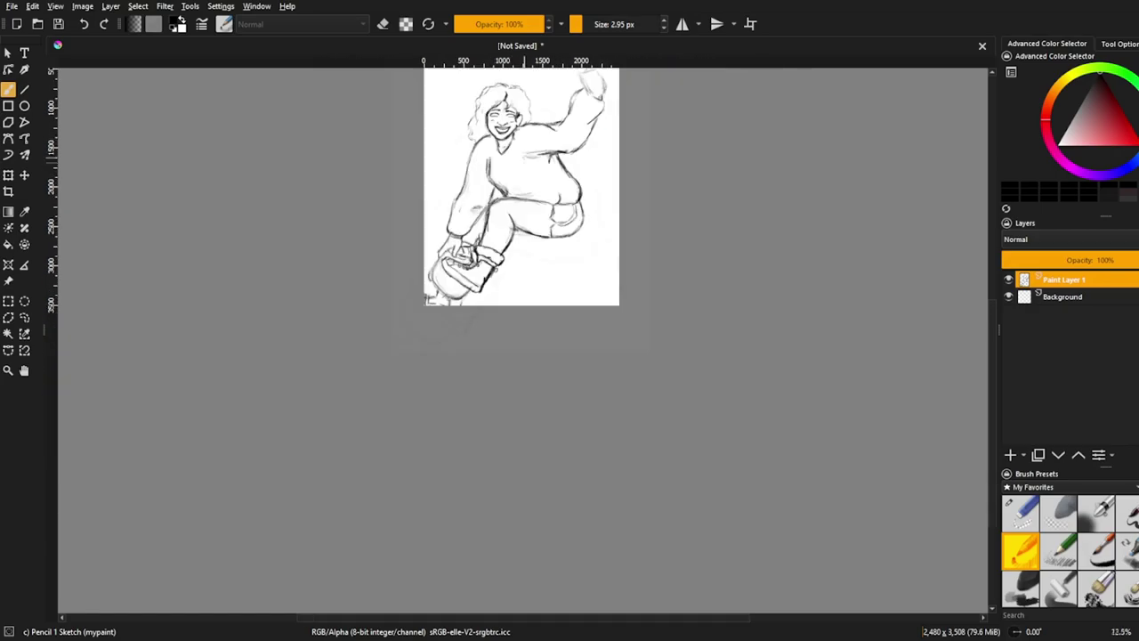
# Zoom in on the face and erase the guideline across the forehead.
pyautogui.scroll(6, 377, 429)
pyautogui.scroll(3, 649, 340)
pyautogui.press('/')
pyautogui.moveTo(612, 188); pyautogui.dragTo(612, 267)
pyautogui.press('/')
# Hatch shading inside the open mouth, redraw both eyes open, and darken the cheek and chin lines.
pyautogui.moveTo(560, 400)
pyautogui.mouseDown()
pyautogui.moveTo(644, 411)
pyautogui.moveTo(573, 421)
pyautogui.moveTo(623, 415)
pyautogui.moveTo(623, 431)
pyautogui.moveTo(610, 418)
pyautogui.mouseUp()
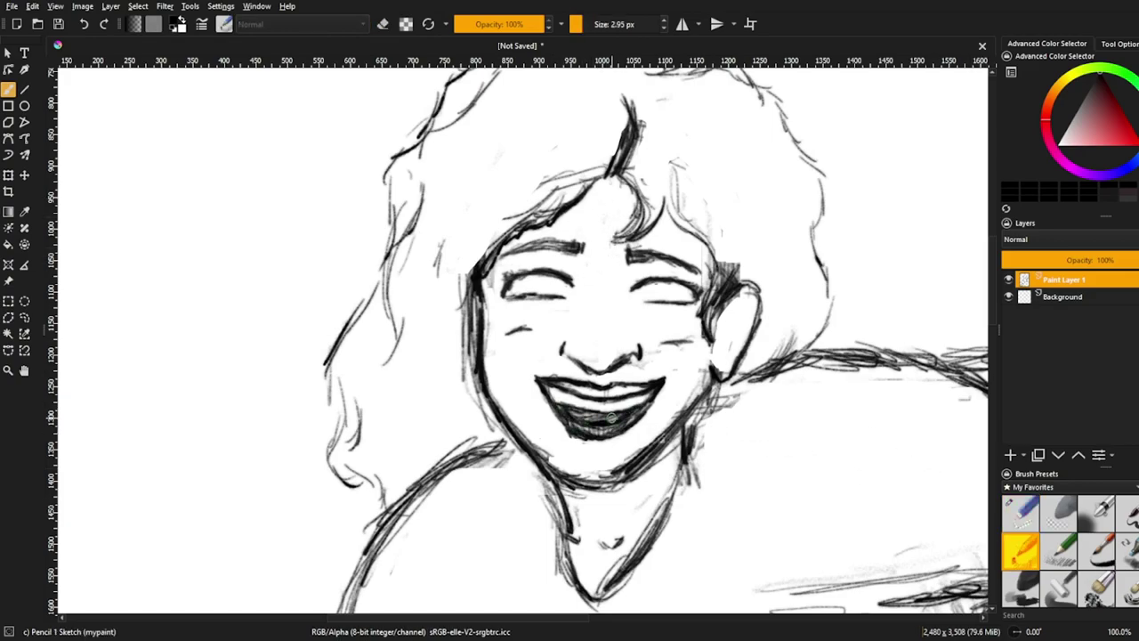
pyautogui.moveTo(678, 294); pyautogui.dragTo(647, 289)
pyautogui.moveTo(525, 283); pyautogui.dragTo(555, 287)
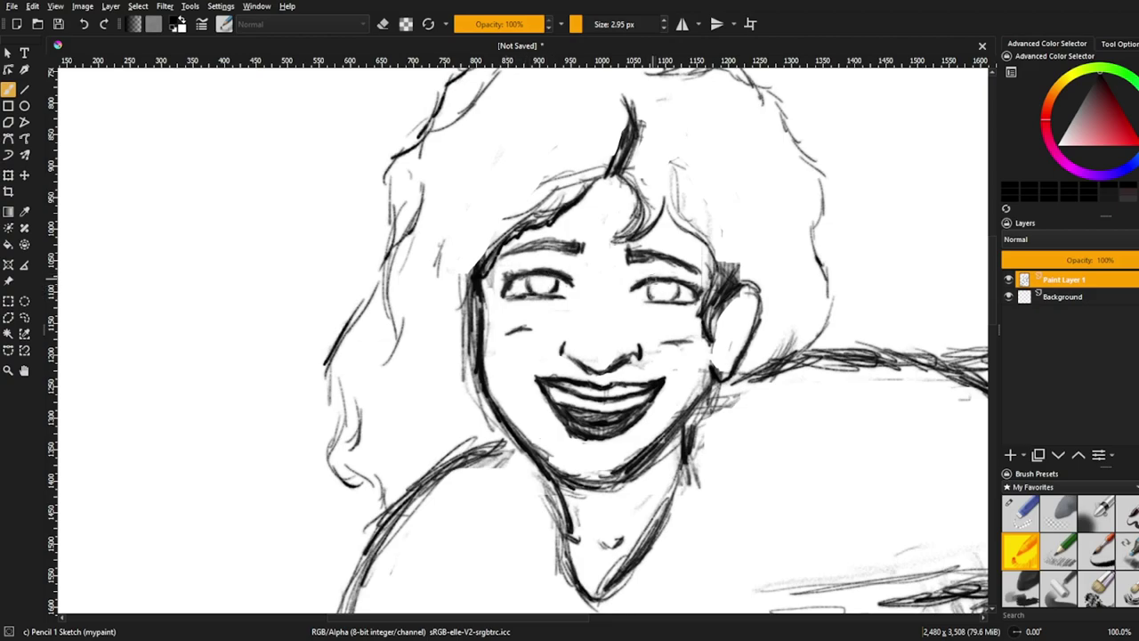
pyautogui.moveTo(491, 269); pyautogui.dragTo(559, 295)
pyautogui.moveTo(708, 244); pyautogui.dragTo(735, 289)
pyautogui.press('e')
pyautogui.press('/')
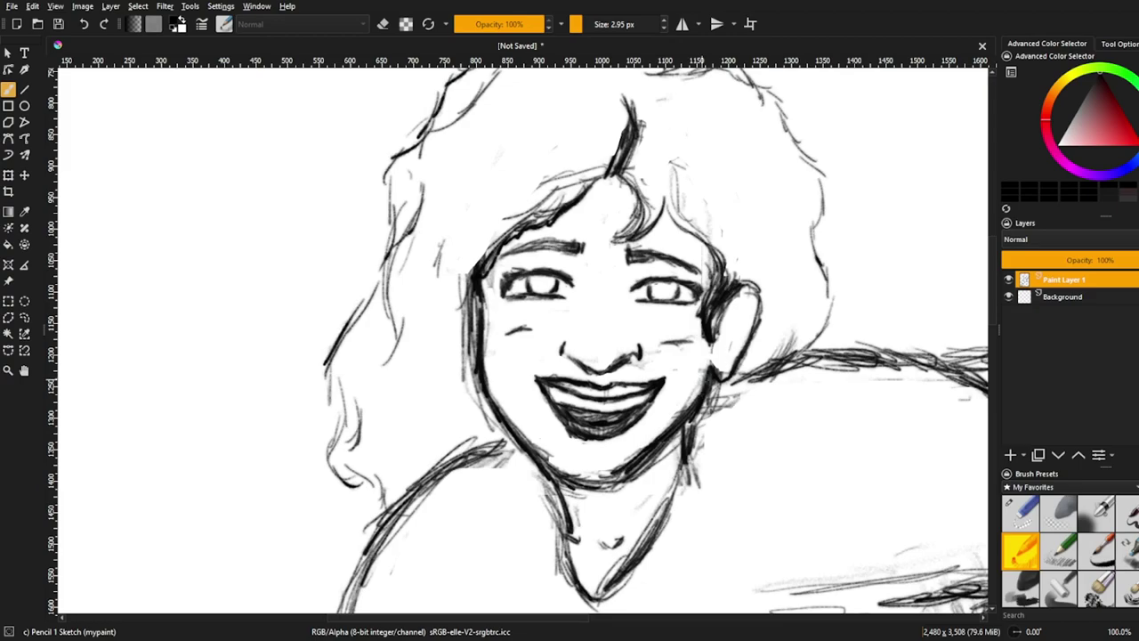
pyautogui.moveTo(536, 456); pyautogui.dragTo(616, 480)
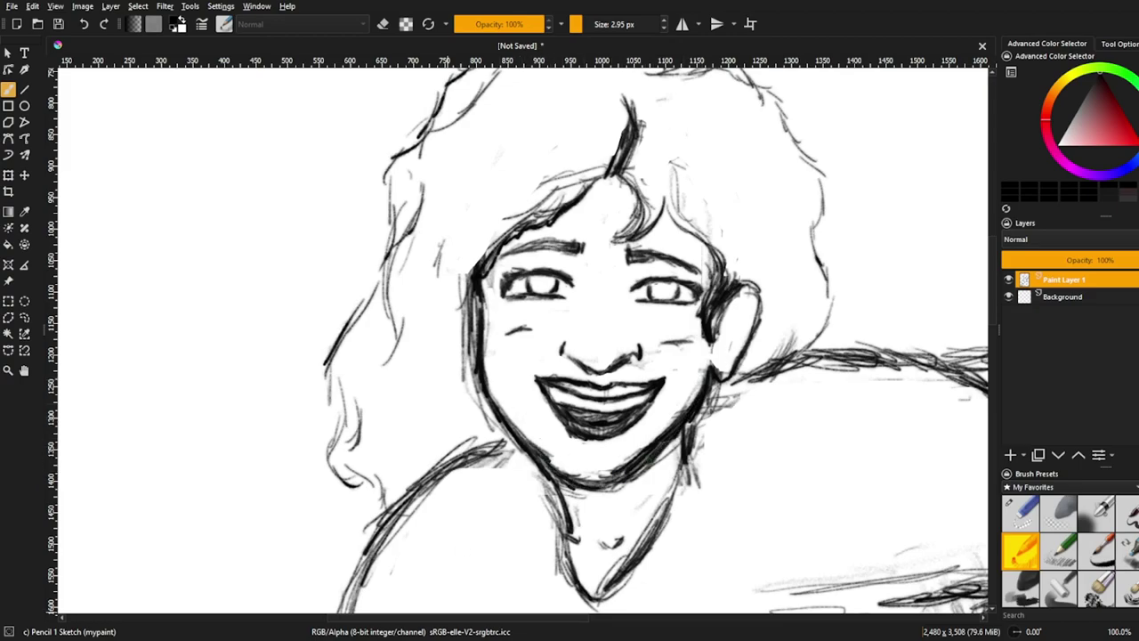
# Darken the hair, jaw, left cheek and shoulder outlines.
pyautogui.scroll(3, 523, 338)
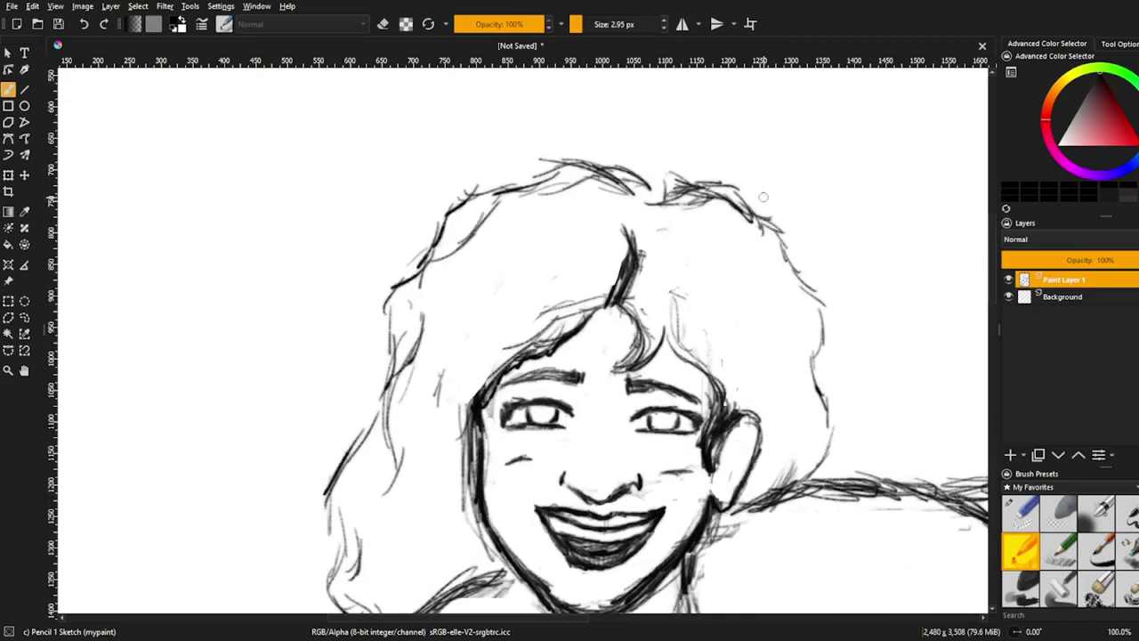
pyautogui.moveTo(753, 187)
pyautogui.mouseDown()
pyautogui.moveTo(823, 329)
pyautogui.moveTo(834, 471)
pyautogui.mouseUp()
pyautogui.scroll(-3, 835, 472)
pyautogui.moveTo(747, 339); pyautogui.dragTo(636, 516)
pyautogui.scroll(3, 636, 516)
pyautogui.moveTo(738, 177)
pyautogui.mouseDown()
pyautogui.moveTo(507, 165)
pyautogui.moveTo(351, 427)
pyautogui.moveTo(336, 534)
pyautogui.mouseUp()
pyautogui.scroll(-3, 523, 356)
pyautogui.moveTo(374, 347); pyautogui.dragTo(325, 445)
pyautogui.moveTo(507, 178)
pyautogui.mouseDown()
pyautogui.moveTo(449, 224)
pyautogui.moveTo(494, 378)
pyautogui.mouseUp()
pyautogui.moveTo(374, 444); pyautogui.dragTo(351, 491)
# Darken the raised forearm's edge, add strokes inside the sleeve and shade the elbow.
pyautogui.press('-')
pyautogui.press('-')
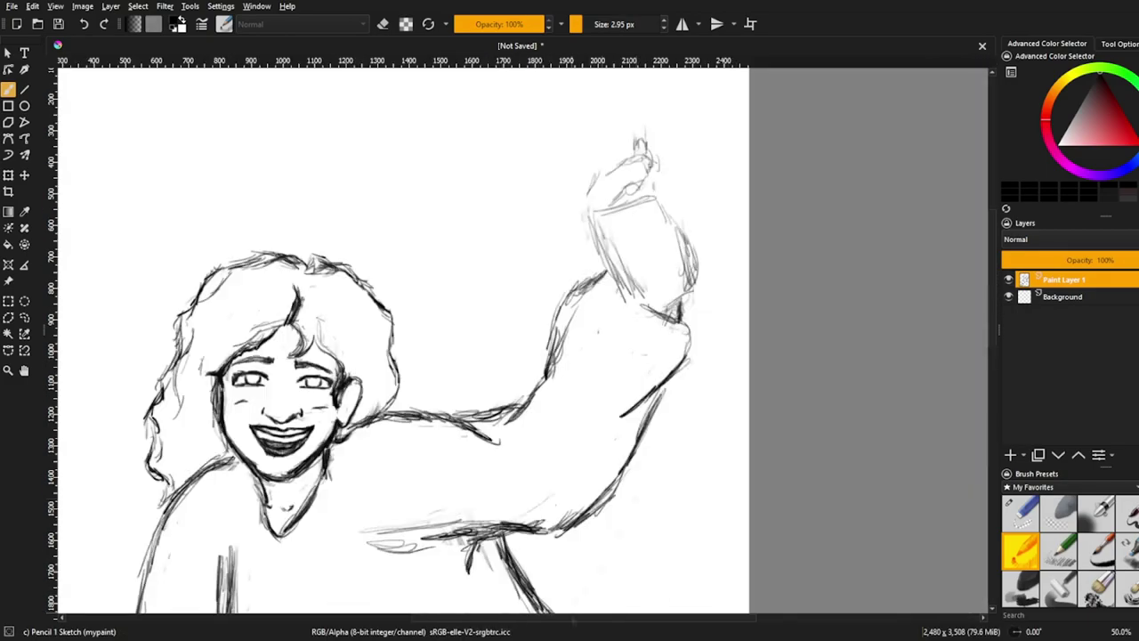
pyautogui.scroll(3, 418, 338)
pyautogui.moveTo(708, 404)
pyautogui.mouseDown()
pyautogui.moveTo(717, 366)
pyautogui.moveTo(712, 421)
pyautogui.mouseUp()
pyautogui.moveTo(688, 304); pyautogui.dragTo(720, 386)
pyautogui.moveTo(643, 322)
pyautogui.mouseDown()
pyautogui.moveTo(640, 342)
pyautogui.moveTo(714, 373)
pyautogui.mouseUp()
pyautogui.moveTo(646, 354); pyautogui.dragTo(676, 397)
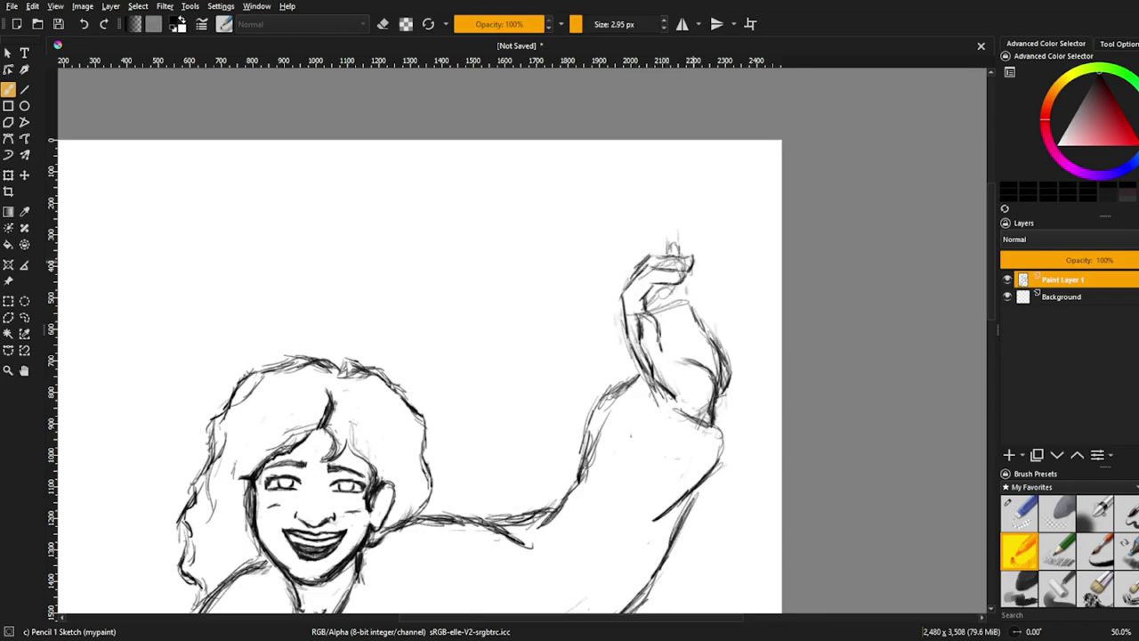
pyautogui.moveTo(685, 279)
pyautogui.mouseDown()
pyautogui.moveTo(725, 428)
pyautogui.moveTo(681, 417)
pyautogui.moveTo(623, 314)
pyautogui.mouseUp()
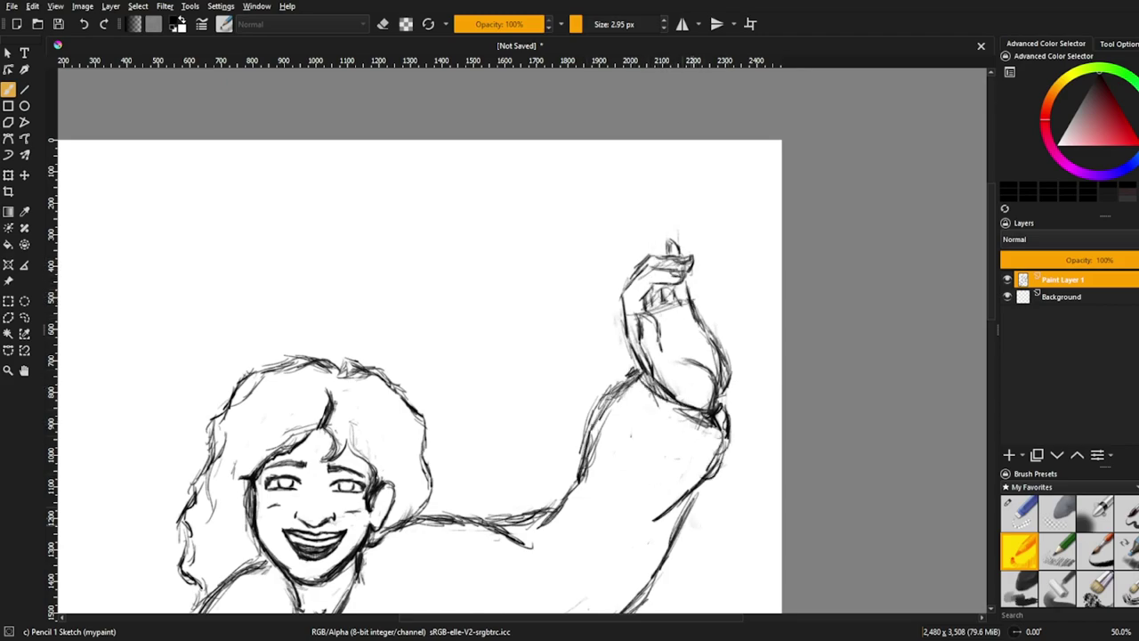
# Rectangle-select the head and upper body.
pyautogui.scroll(-3, 523, 341)
pyautogui.hotkey('ctrl', 'r')
pyautogui.moveTo(347, 104); pyautogui.dragTo(736, 389)
# Shift the selected upper body up slightly and drop the selection.
pyautogui.moveTo(528, 284); pyautogui.dragTo(531, 254)
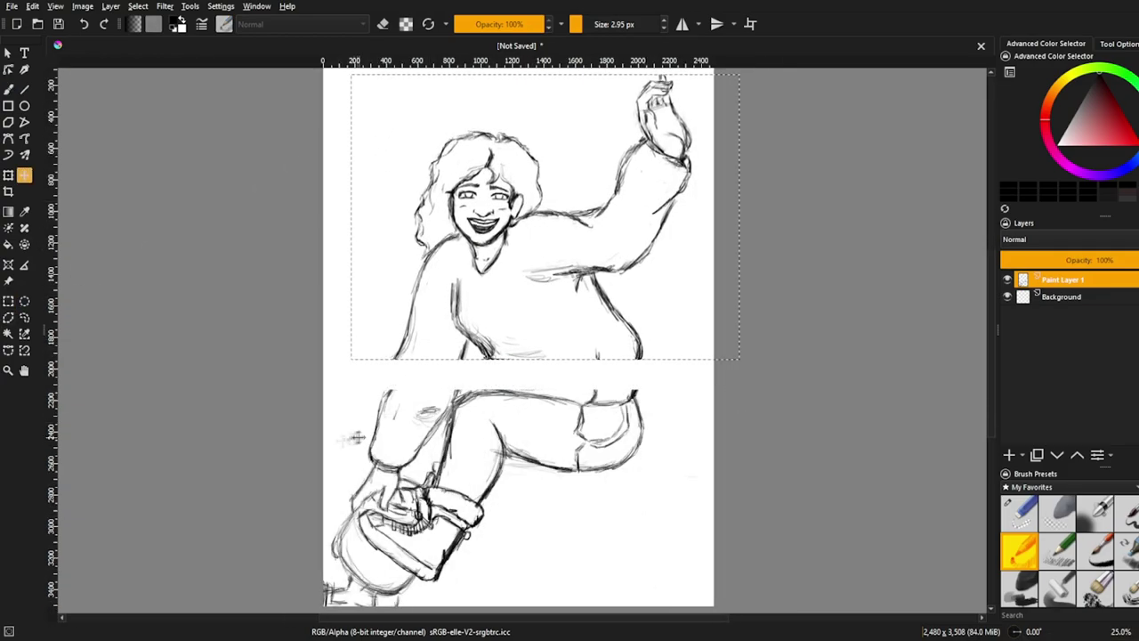
pyautogui.click(8, 52)
pyautogui.press('b')
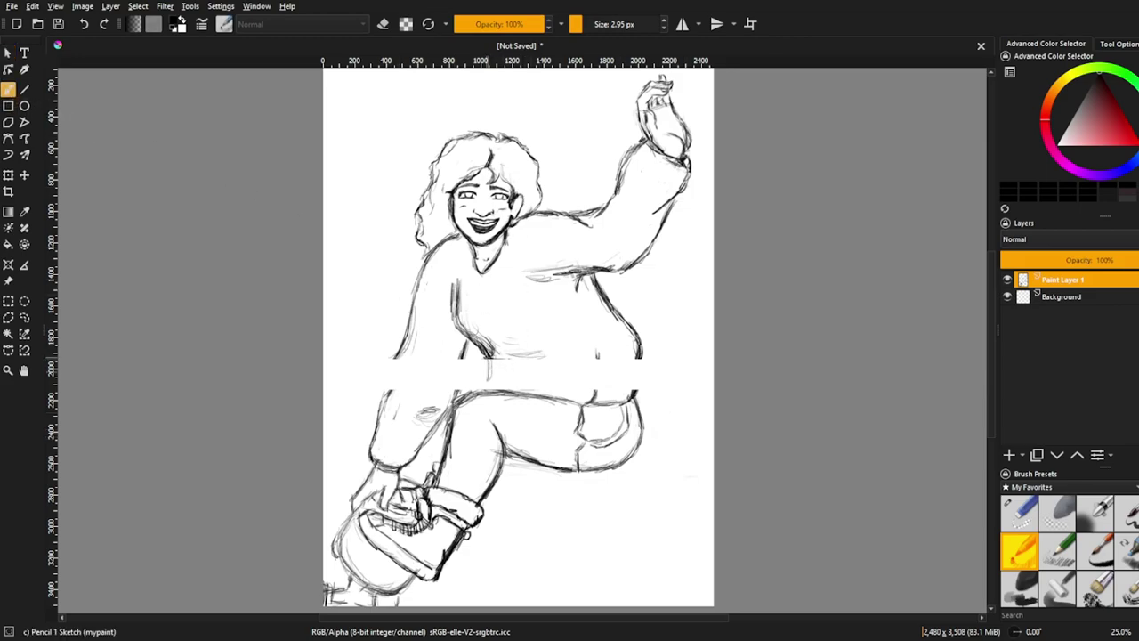
# Try bridging strokes between torso and legs, then undo them along with the move.
pyautogui.moveTo(638, 350); pyautogui.dragTo(642, 397)
pyautogui.moveTo(633, 329); pyautogui.dragTo(646, 400)
pyautogui.moveTo(486, 363); pyautogui.dragTo(484, 390)
pyautogui.moveTo(486, 331); pyautogui.dragTo(477, 378)
pyautogui.moveTo(463, 356); pyautogui.dragTo(452, 401)
pyautogui.moveTo(403, 337); pyautogui.dragTo(383, 407)
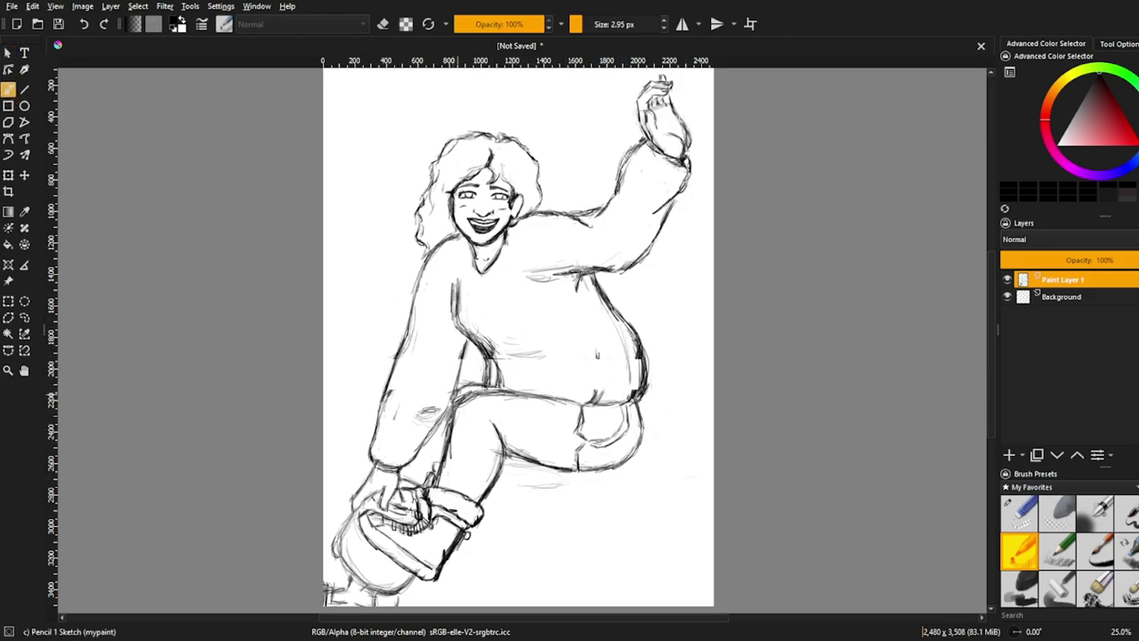
pyautogui.hotkey('ctrl', 'z')
pyautogui.hotkey('ctrl', 'z')
pyautogui.hotkey('ctrl', 'z')
pyautogui.hotkey('ctrl', 'z')
pyautogui.hotkey('ctrl', 'z')
pyautogui.hotkey('ctrl', 'z')
pyautogui.hotkey('ctrl', 'z')
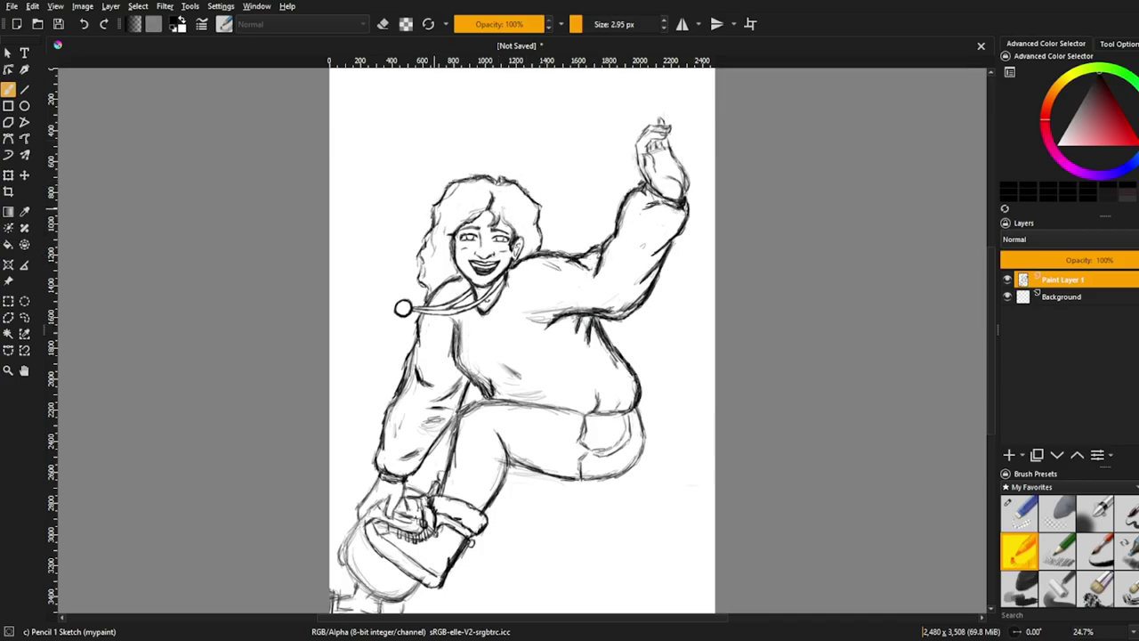
# Darken the curly hair strokes, the shoulder lines and the sweater body outlines.
pyautogui.scroll(4, 458, 238)
pyautogui.moveTo(540, 162)
pyautogui.mouseDown()
pyautogui.moveTo(503, 194)
pyautogui.moveTo(449, 196)
pyautogui.moveTo(414, 256)
pyautogui.moveTo(453, 338)
pyautogui.mouseUp()
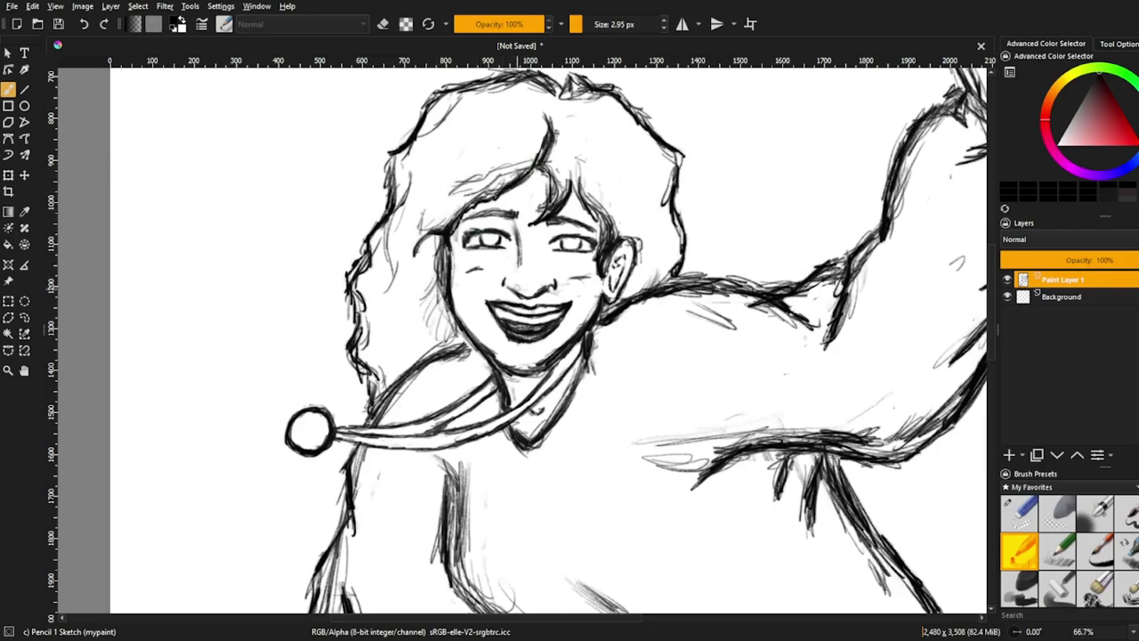
pyautogui.moveTo(630, 302)
pyautogui.mouseDown()
pyautogui.moveTo(752, 286)
pyautogui.moveTo(797, 319)
pyautogui.mouseUp()
pyautogui.moveTo(782, 297); pyautogui.dragTo(854, 260)
pyautogui.scroll(-1, 623, 294)
pyautogui.moveTo(673, 348); pyautogui.dragTo(701, 370)
pyautogui.moveTo(691, 402); pyautogui.dragTo(737, 409)
pyautogui.moveTo(566, 257); pyautogui.dragTo(623, 397)
pyautogui.scroll(-3, 622, 397)
pyautogui.moveTo(538, 443); pyautogui.dragTo(569, 279)
pyautogui.moveTo(573, 287)
pyautogui.mouseDown()
pyautogui.moveTo(626, 261)
pyautogui.moveTo(715, 254)
pyautogui.moveTo(817, 284)
pyautogui.moveTo(840, 359)
pyautogui.moveTo(812, 416)
pyautogui.mouseUp()
# Redraw the bent leg's cuff and the calf's lower outline, extending it upward.
pyautogui.moveTo(841, 356)
pyautogui.mouseDown()
pyautogui.moveTo(902, 339)
pyautogui.moveTo(914, 287)
pyautogui.mouseUp()
pyautogui.moveTo(922, 287)
pyautogui.mouseDown()
pyautogui.moveTo(898, 363)
pyautogui.moveTo(838, 374)
pyautogui.moveTo(950, 368)
pyautogui.moveTo(886, 417)
pyautogui.moveTo(810, 425)
pyautogui.mouseUp()
pyautogui.moveTo(680, 377); pyautogui.dragTo(797, 421)
pyautogui.moveTo(629, 363); pyautogui.dragTo(628, 401)
pyautogui.moveTo(642, 317); pyautogui.dragTo(660, 354)
pyautogui.press('e')
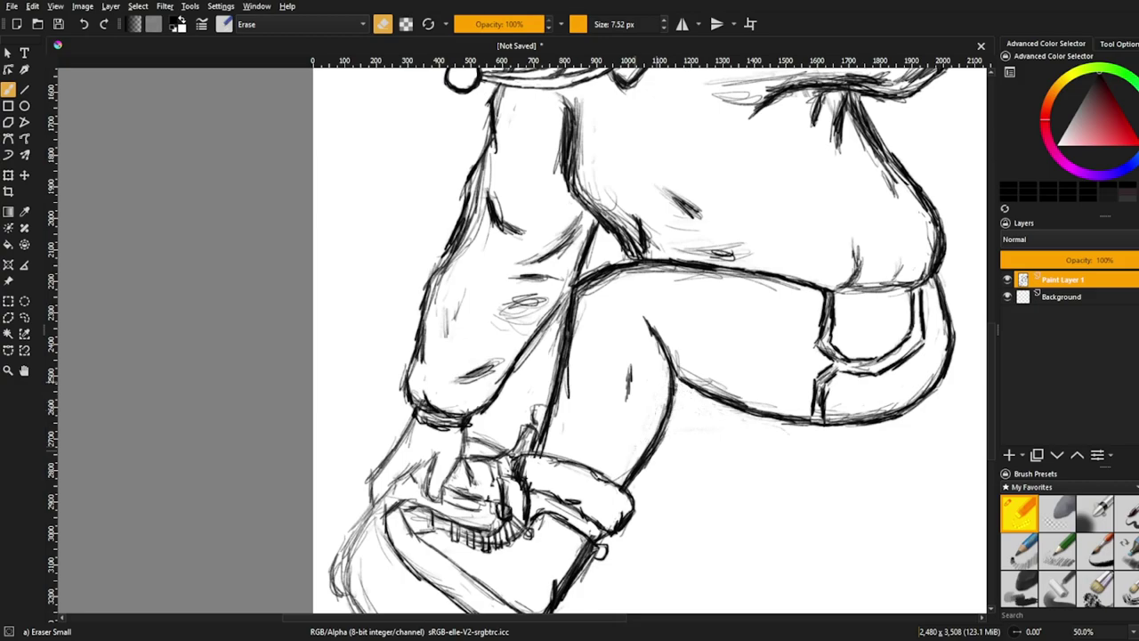
# Darken the bag's sides and bottom and the legs at the page bottom, adding strokes inside the bag.
pyautogui.press('e')
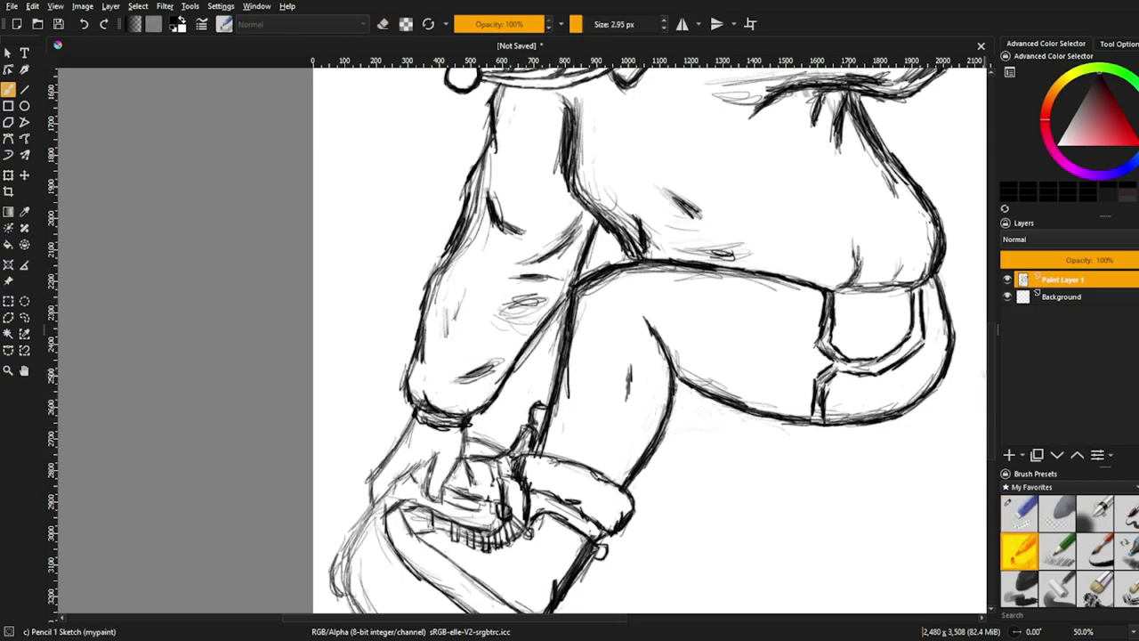
pyautogui.scroll(-3, 525, 436)
pyautogui.moveTo(425, 348)
pyautogui.mouseDown()
pyautogui.moveTo(376, 381)
pyautogui.moveTo(356, 422)
pyautogui.moveTo(374, 525)
pyautogui.moveTo(490, 539)
pyautogui.mouseUp()
pyautogui.moveTo(344, 436)
pyautogui.mouseDown()
pyautogui.moveTo(367, 542)
pyautogui.moveTo(420, 578)
pyautogui.moveTo(462, 579)
pyautogui.mouseUp()
pyautogui.moveTo(322, 542); pyautogui.dragTo(365, 574)
pyautogui.moveTo(459, 489)
pyautogui.mouseDown()
pyautogui.moveTo(389, 403)
pyautogui.moveTo(523, 502)
pyautogui.mouseUp()
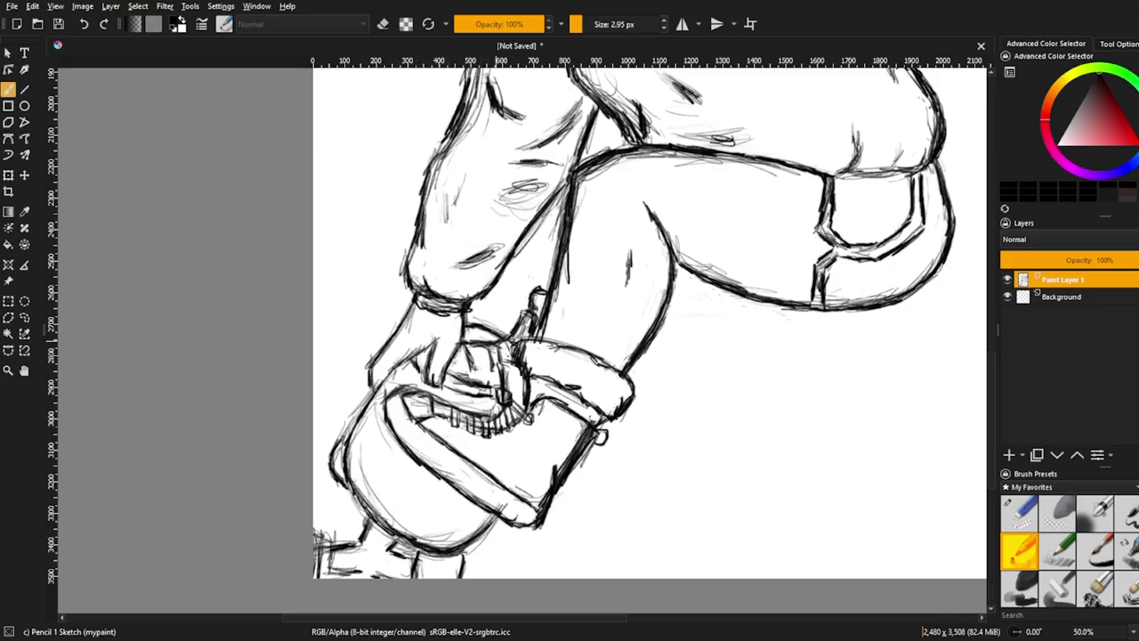
# Redraw the raised arm's edges, elbow curve, hand and fingers.
pyautogui.scroll(-5, 654, 262)
pyautogui.scroll(6, 781, 289)
pyautogui.moveTo(722, 247); pyautogui.dragTo(723, 286)
pyautogui.moveTo(723, 230)
pyautogui.mouseDown()
pyautogui.moveTo(753, 203)
pyautogui.moveTo(804, 199)
pyautogui.moveTo(742, 299)
pyautogui.mouseUp()
pyautogui.moveTo(770, 260)
pyautogui.mouseDown()
pyautogui.moveTo(774, 311)
pyautogui.moveTo(845, 374)
pyautogui.mouseUp()
pyautogui.moveTo(733, 212)
pyautogui.mouseDown()
pyautogui.moveTo(811, 187)
pyautogui.moveTo(852, 379)
pyautogui.mouseUp()
# Fit the page and hatch the sweater's chest and shoulder with the grainy 4B pencil.
pyautogui.scroll(3, 606, 503)
pyautogui.scroll(-7, 606, 503)
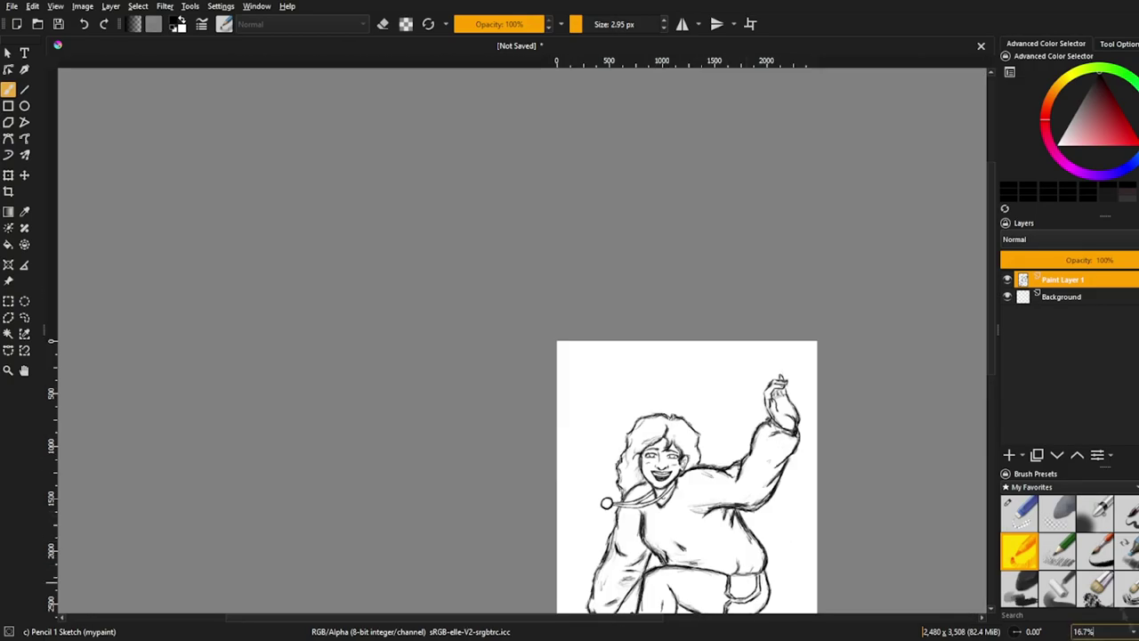
pyautogui.press('2')
pyautogui.click(1056, 549)
pyautogui.moveTo(504, 379); pyautogui.dragTo(518, 361)
pyautogui.moveTo(525, 322)
pyautogui.mouseDown()
pyautogui.moveTo(558, 311)
pyautogui.moveTo(589, 336)
pyautogui.mouseUp()
pyautogui.moveTo(603, 342); pyautogui.dragTo(617, 370)
# Hatch shadows under the raised arm and along the shoulder, left sleeve and arm.
pyautogui.moveTo(639, 301); pyautogui.dragTo(614, 315)
pyautogui.moveTo(642, 283); pyautogui.dragTo(614, 311)
pyautogui.moveTo(560, 264); pyautogui.dragTo(543, 272)
pyautogui.moveTo(438, 418); pyautogui.dragTo(417, 427)
pyautogui.moveTo(461, 374); pyautogui.dragTo(450, 397)
pyautogui.moveTo(478, 340); pyautogui.dragTo(461, 371)
pyautogui.moveTo(379, 483); pyautogui.dragTo(365, 503)
# Shade the thigh of the bent leg with pencil hatching.
pyautogui.moveTo(462, 425); pyautogui.dragTo(452, 490)
pyautogui.moveTo(521, 409)
pyautogui.mouseDown()
pyautogui.moveTo(468, 416)
pyautogui.moveTo(466, 427)
pyautogui.mouseUp()
pyautogui.moveTo(520, 427); pyautogui.dragTo(497, 459)
pyautogui.moveTo(556, 409); pyautogui.dragTo(495, 418)
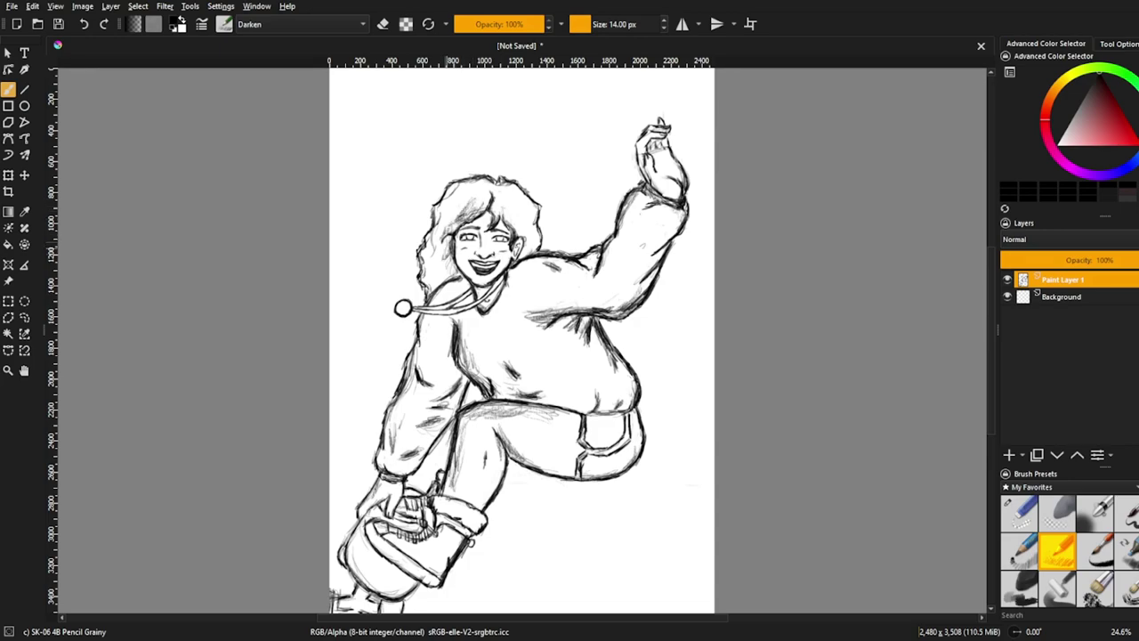
# Shade the right side of the hair and darken the bag's lower outline.
pyautogui.moveTo(528, 194); pyautogui.dragTo(509, 212)
pyautogui.moveTo(536, 213); pyautogui.dragTo(516, 247)
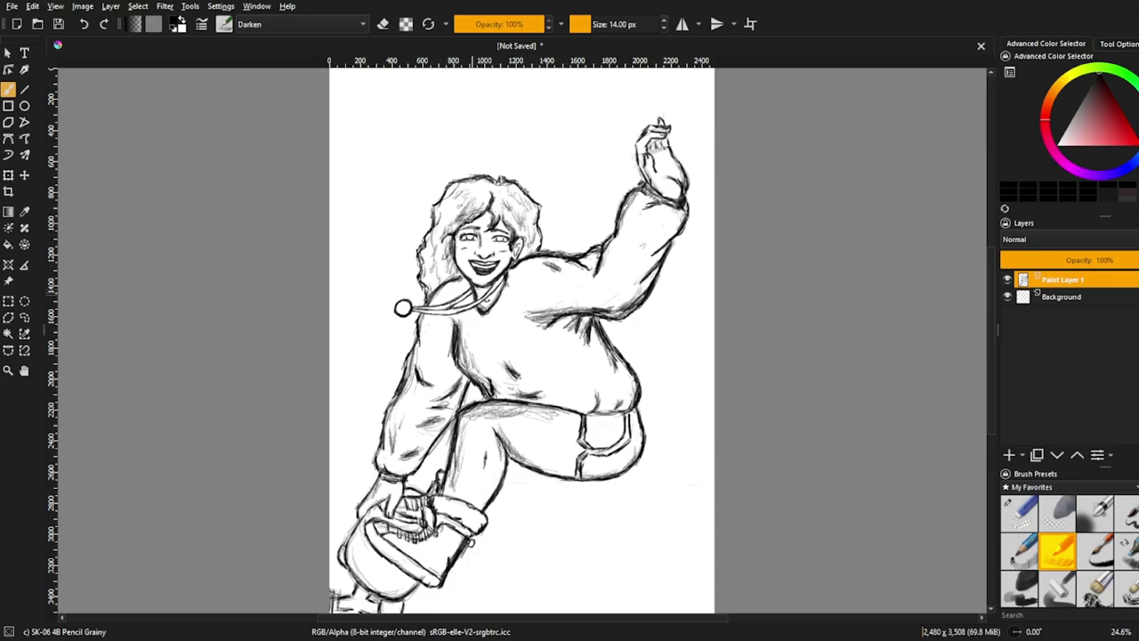
pyautogui.moveTo(411, 546); pyautogui.dragTo(379, 574)
pyautogui.moveTo(364, 528); pyautogui.dragTo(347, 560)
pyautogui.moveTo(419, 557); pyautogui.dragTo(402, 580)
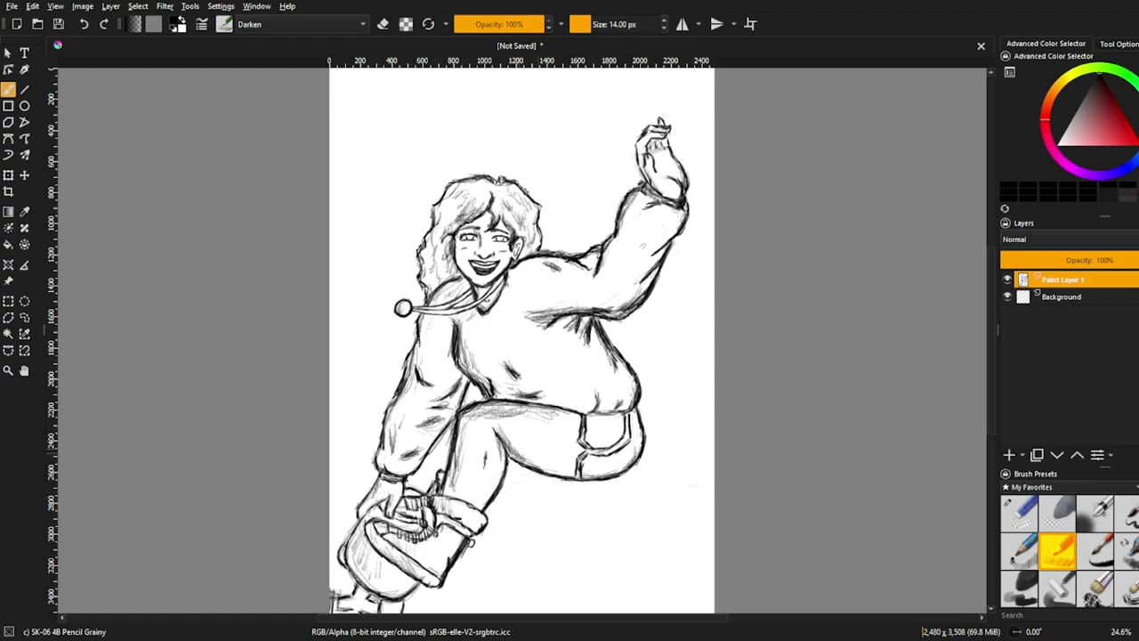
# Add Paint Layer 2 and return to the thin sketching pencil.
pyautogui.click(1009, 454)
pyautogui.click(1019, 549)
pyautogui.press('v')
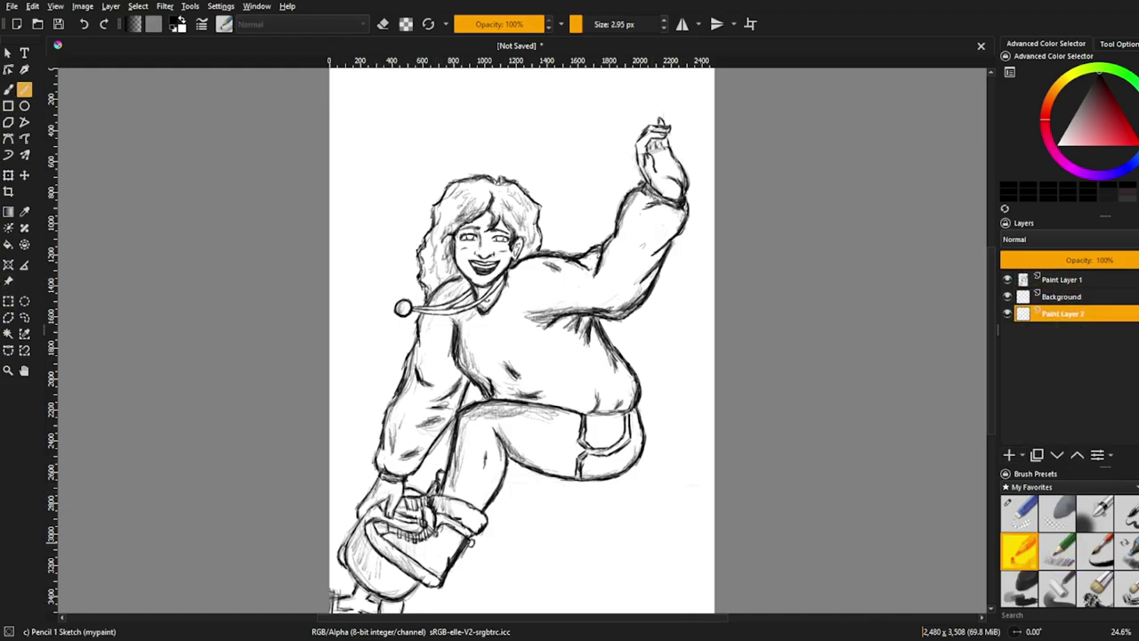
# Draw a straight background line behind the figure, then soft-erase where it crosses the torso.
pyautogui.moveTo(645, 454)
pyautogui.mouseDown()
pyautogui.moveTo(388, 323)
pyautogui.moveTo(359, 324)
pyautogui.moveTo(329, 398)
pyautogui.mouseUp()
pyautogui.press('e')
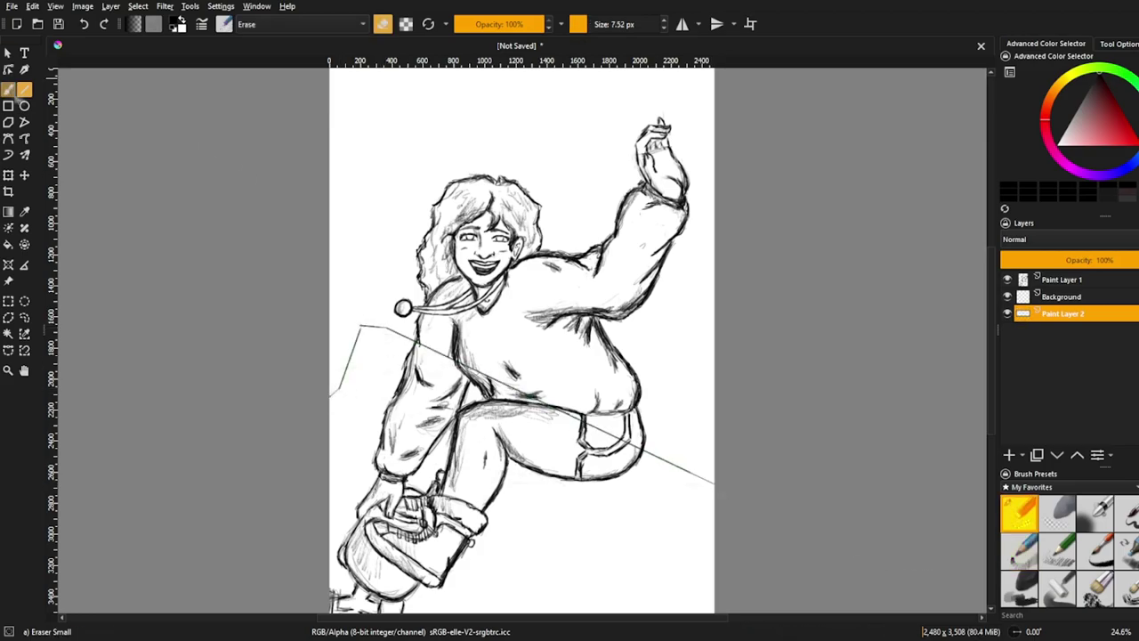
pyautogui.click(1057, 512)
pyautogui.moveTo(582, 420); pyautogui.dragTo(434, 349)
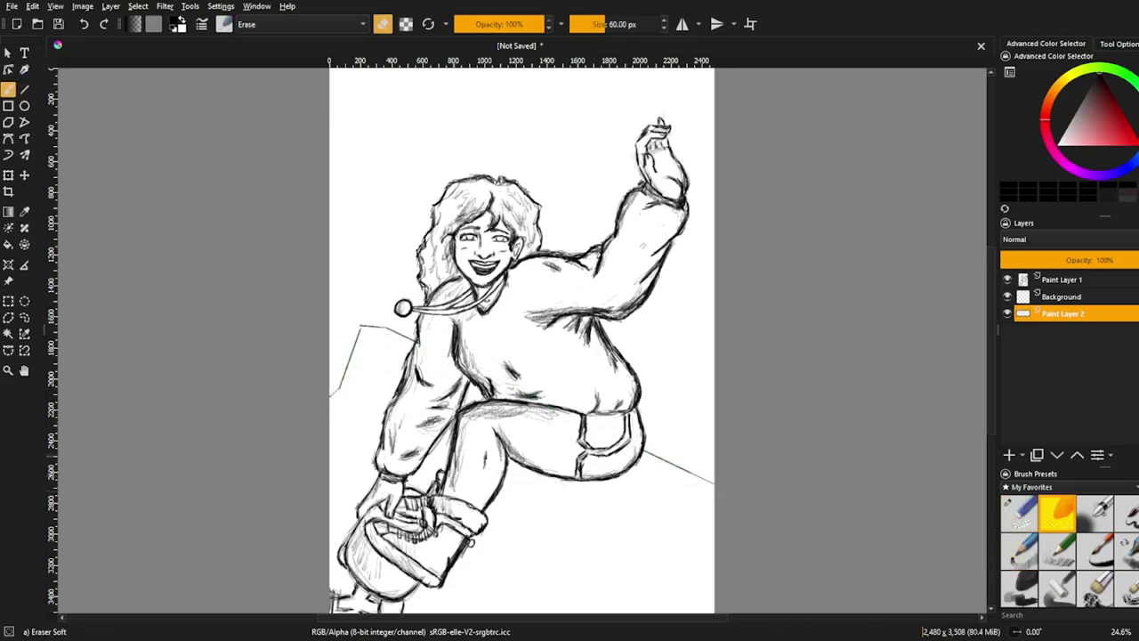
# Return to the sketch pencil and add another paint layer, ready to rename.
pyautogui.click(1018, 549)
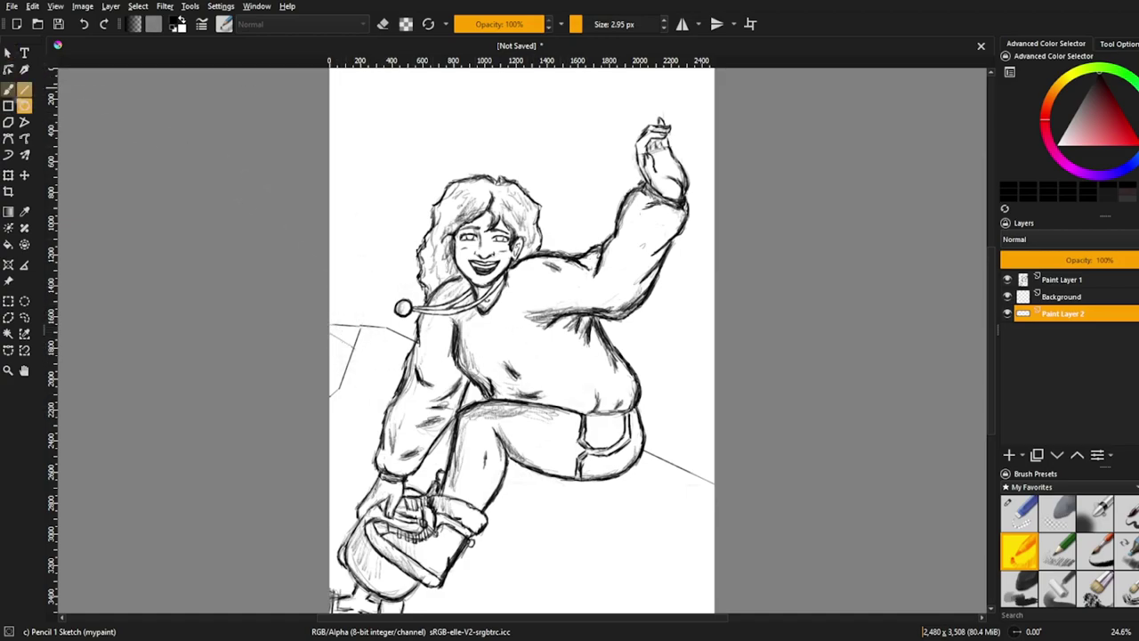
pyautogui.press('Insert')
pyautogui.doubleClick(1064, 313)
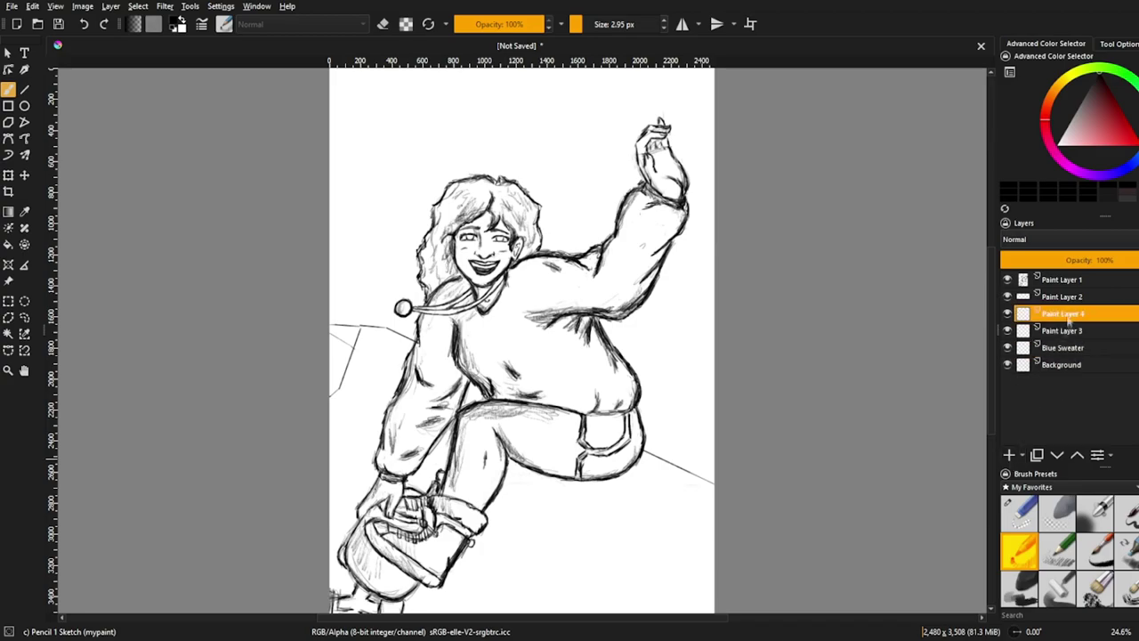
# Rename the layer 'Gold', move it above Skin, and set up a large warm-orange Dry Bristles brush.
pyautogui.doubleClick(1050, 330)
pyautogui.write('Gold')
pyautogui.press('Return')
pyautogui.click(1113, 112)
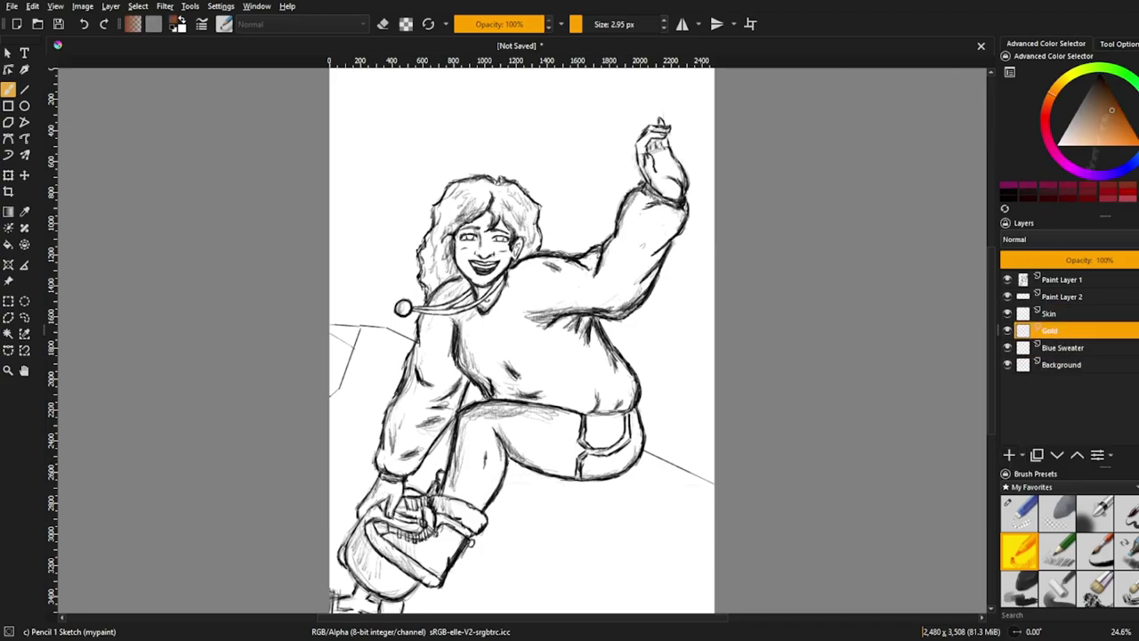
pyautogui.click(1095, 587)
pyautogui.scroll(3, 514, 111)
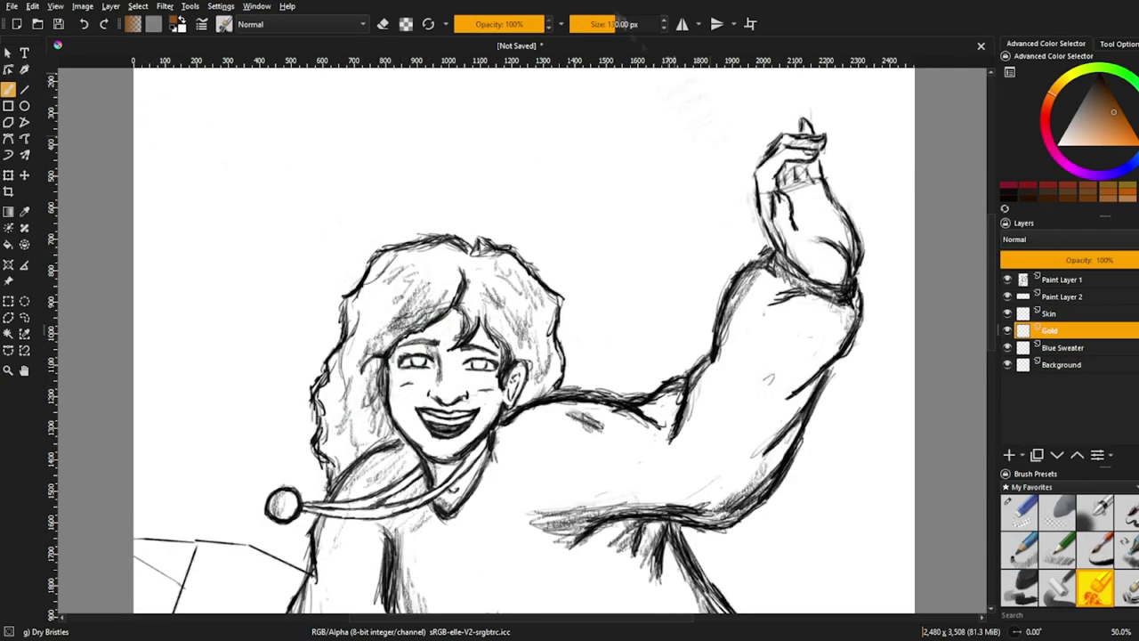
pyautogui.moveTo(455, 317)
pyautogui.mouseDown()
pyautogui.moveTo(446, 348)
pyautogui.moveTo(410, 352)
pyautogui.moveTo(487, 345)
pyautogui.moveTo(499, 357)
pyautogui.moveTo(450, 396)
pyautogui.mouseUp()
pyautogui.hotkey('ctrl', 'pageup')
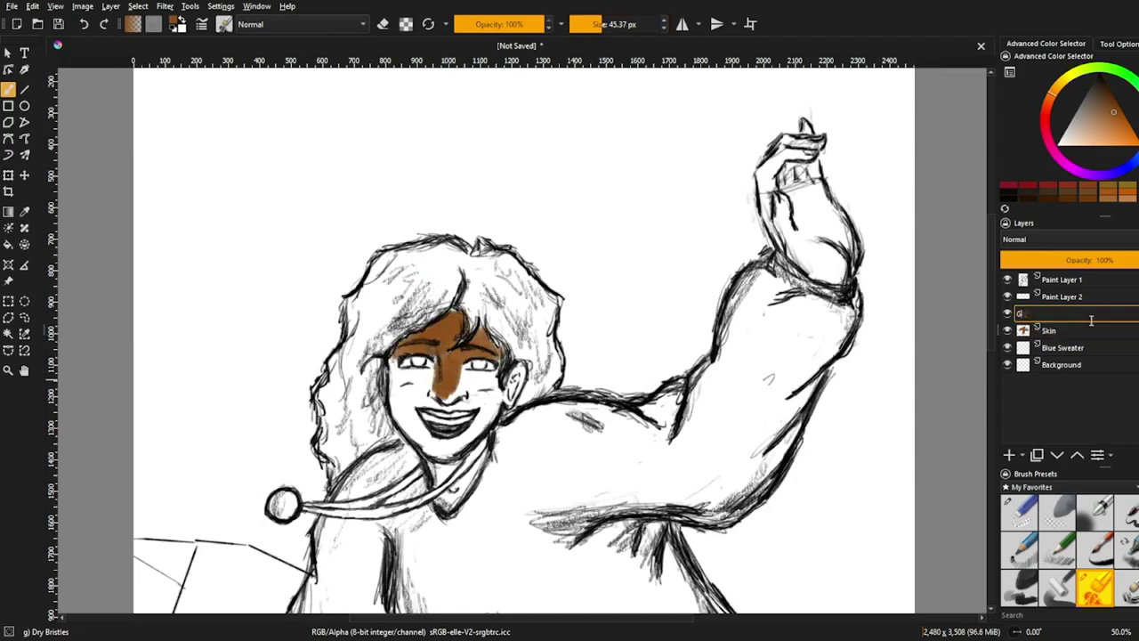
# Brush brown skin tone over the cheeks, lower face, neck and raised forearm.
pyautogui.moveTo(485, 378)
pyautogui.mouseDown()
pyautogui.moveTo(450, 400)
pyautogui.moveTo(445, 356)
pyautogui.moveTo(396, 373)
pyautogui.moveTo(427, 401)
pyautogui.moveTo(401, 414)
pyautogui.moveTo(409, 436)
pyautogui.moveTo(441, 449)
pyautogui.mouseUp()
pyautogui.moveTo(414, 406)
pyautogui.mouseDown()
pyautogui.moveTo(482, 402)
pyautogui.moveTo(476, 431)
pyautogui.moveTo(436, 455)
pyautogui.moveTo(458, 457)
pyautogui.mouseUp()
pyautogui.press('[')
pyautogui.press('[')
pyautogui.press('[')
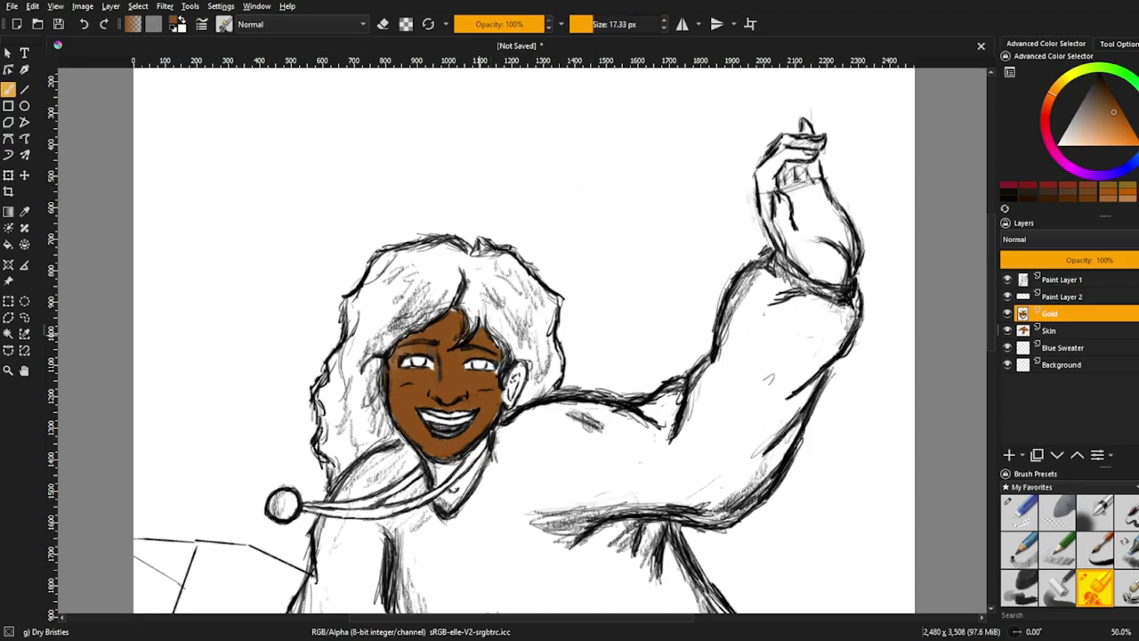
pyautogui.moveTo(429, 455)
pyautogui.mouseDown()
pyautogui.moveTo(456, 483)
pyautogui.moveTo(480, 458)
pyautogui.moveTo(454, 498)
pyautogui.mouseUp()
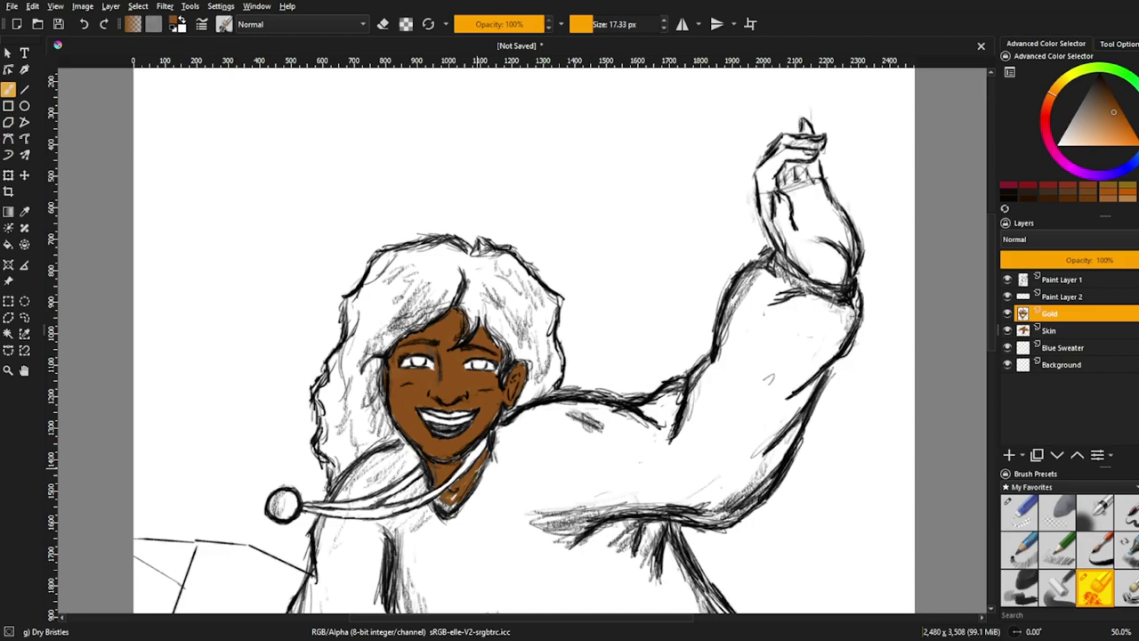
pyautogui.press(']')
pyautogui.press(']')
pyautogui.press(']')
pyautogui.moveTo(776, 217)
pyautogui.mouseDown()
pyautogui.moveTo(801, 264)
pyautogui.moveTo(836, 277)
pyautogui.moveTo(774, 233)
pyautogui.moveTo(763, 178)
pyautogui.moveTo(801, 142)
pyautogui.moveTo(776, 212)
pyautogui.moveTo(841, 267)
pyautogui.moveTo(779, 178)
pyautogui.moveTo(805, 160)
pyautogui.moveTo(814, 258)
pyautogui.mouseUp()
pyautogui.press(']')
pyautogui.press(']')
pyautogui.press(']')
# Repaint the raised hand darker brown and merge the extra layer down into Skin.
pyautogui.moveTo(827, 174); pyautogui.dragTo(796, 147)
pyautogui.scroll(-5, 524, 338)
pyautogui.hotkey('ctrl', 'e')
pyautogui.scroll(-2, 700, 310)
# Paint brown skin over the bare thigh and down the lower wrist.
pyautogui.moveTo(663, 319)
pyautogui.mouseDown()
pyautogui.moveTo(666, 355)
pyautogui.moveTo(596, 320)
pyautogui.moveTo(659, 316)
pyautogui.moveTo(587, 307)
pyautogui.mouseUp()
pyautogui.moveTo(638, 342); pyautogui.dragTo(605, 342)
pyautogui.moveTo(570, 300)
pyautogui.mouseDown()
pyautogui.moveTo(669, 304)
pyautogui.moveTo(658, 311)
pyautogui.mouseUp()
pyautogui.moveTo(569, 302)
pyautogui.mouseDown()
pyautogui.moveTo(587, 360)
pyautogui.moveTo(556, 352)
pyautogui.moveTo(579, 374)
pyautogui.moveTo(556, 347)
pyautogui.mouseUp()
pyautogui.moveTo(470, 373); pyautogui.dragTo(448, 404)
# Zoom in and fill the white gaps on the lower hand with a darker, saturated brown.
pyautogui.click(1087, 331)
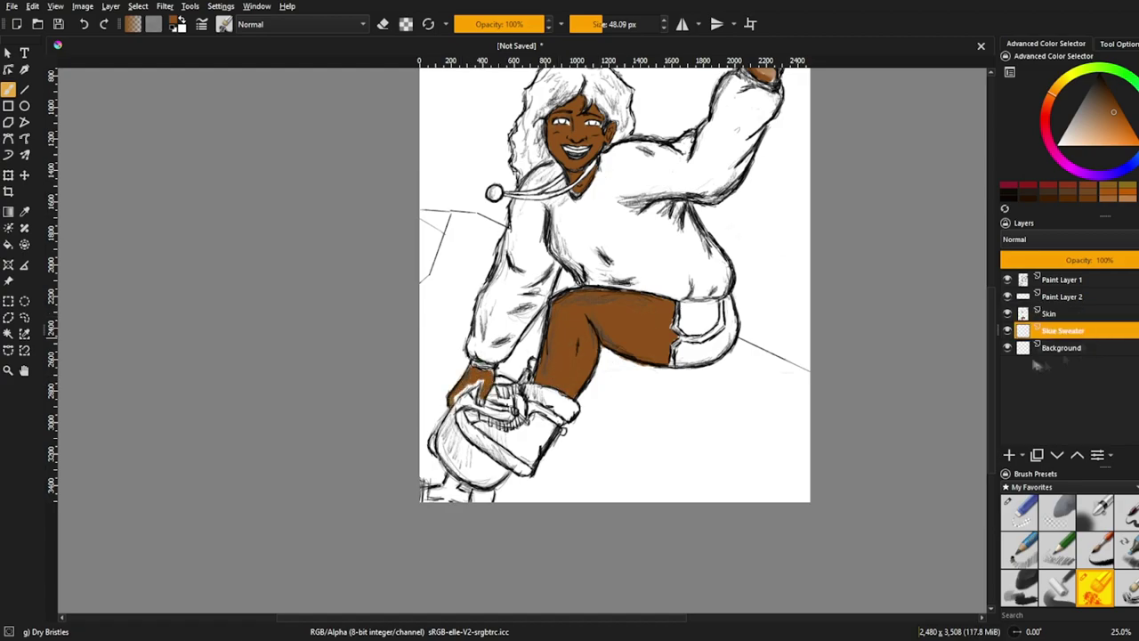
pyautogui.press('[')
pyautogui.press('[')
pyautogui.press('[')
pyautogui.press('[')
pyautogui.press('[')
pyautogui.press('1')
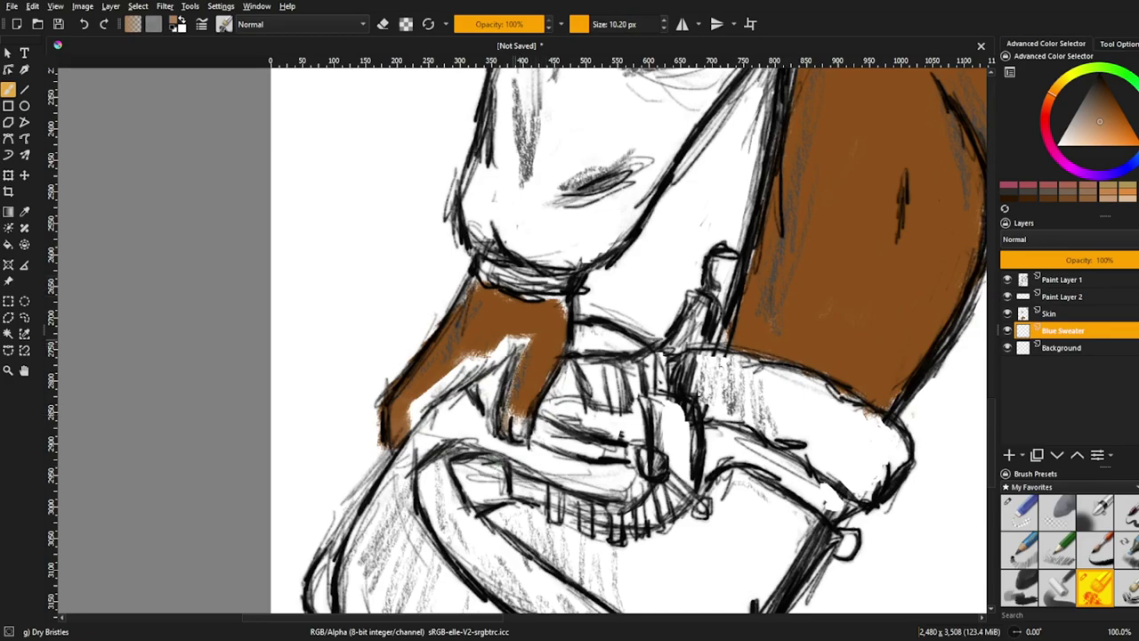
pyautogui.moveTo(525, 343); pyautogui.dragTo(427, 404)
pyautogui.keyDown('ctrl'); pyautogui.click(562, 310); pyautogui.keyUp('ctrl')
pyautogui.moveTo(470, 291)
pyautogui.mouseDown()
pyautogui.moveTo(512, 347)
pyautogui.moveTo(463, 369)
pyautogui.moveTo(404, 423)
pyautogui.mouseUp()
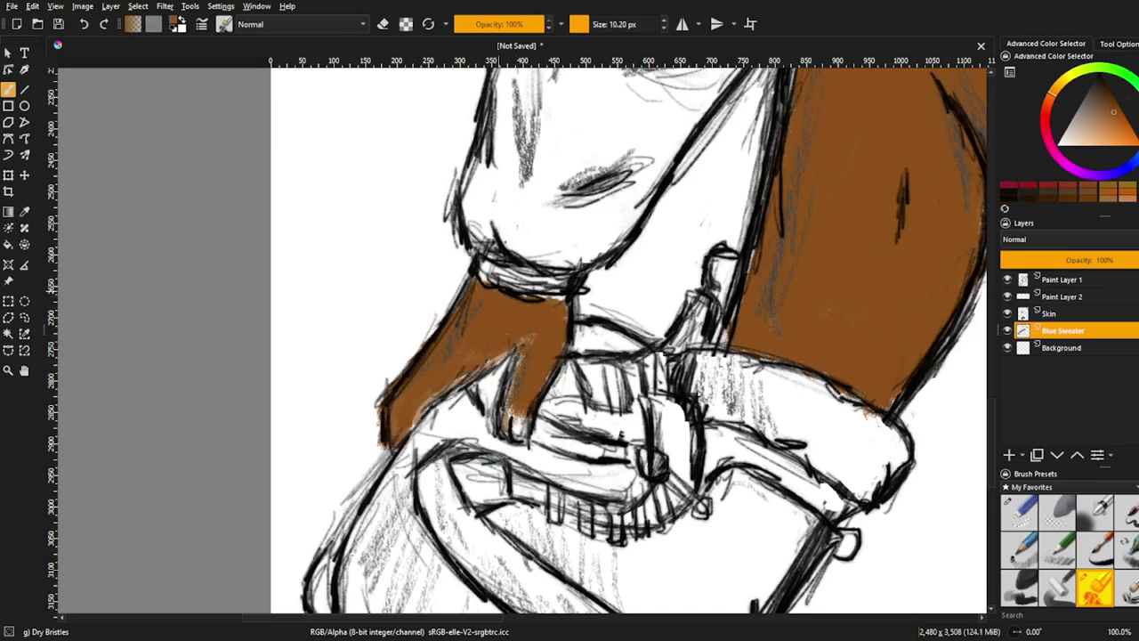
pyautogui.press('-')
pyautogui.press('-')
pyautogui.press('-')
pyautogui.press('-')
pyautogui.press('-')
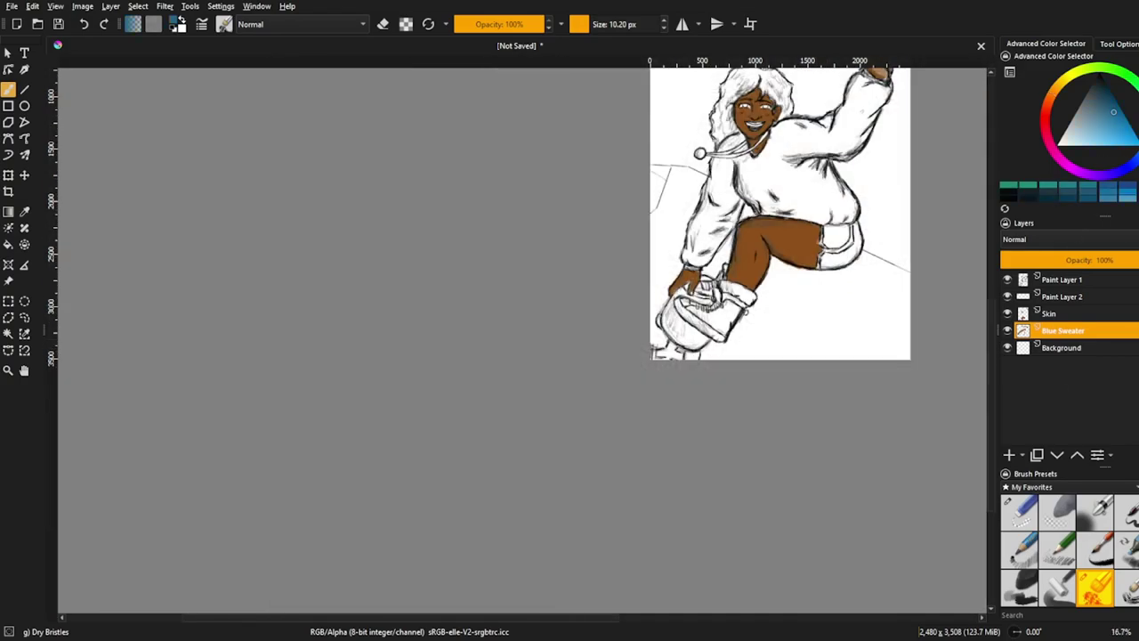
# Paint teal over the sweater's chest, neck area, both sleeves and cuff with an enlarged Dry Bristles brush.
pyautogui.press('+')
pyautogui.moveTo(807, 149)
pyautogui.keyDown('shift'); pyautogui.mouseDown()
pyautogui.moveTo(863, 148)
pyautogui.moveTo(837, 133)
pyautogui.moveTo(841, 169)
pyautogui.moveTo(832, 120)
pyautogui.moveTo(775, 210)
pyautogui.moveTo(756, 206)
pyautogui.moveTo(783, 222)
pyautogui.moveTo(711, 191)
pyautogui.moveTo(730, 214)
pyautogui.moveTo(680, 233)
pyautogui.moveTo(747, 253)
pyautogui.moveTo(801, 303)
pyautogui.moveTo(783, 330)
pyautogui.moveTo(645, 285)
pyautogui.moveTo(685, 316)
pyautogui.mouseUp(); pyautogui.keyUp('shift')
pyautogui.moveTo(658, 253)
pyautogui.mouseDown()
pyautogui.moveTo(699, 298)
pyautogui.moveTo(738, 285)
pyautogui.mouseUp()
pyautogui.moveTo(663, 316)
pyautogui.mouseDown()
pyautogui.moveTo(738, 329)
pyautogui.moveTo(734, 271)
pyautogui.moveTo(619, 294)
pyautogui.moveTo(601, 267)
pyautogui.moveTo(605, 364)
pyautogui.mouseUp()
pyautogui.moveTo(591, 307)
pyautogui.mouseDown()
pyautogui.moveTo(569, 374)
pyautogui.moveTo(578, 392)
pyautogui.mouseUp()
pyautogui.moveTo(613, 24); pyautogui.dragTo(623, 24)
pyautogui.moveTo(560, 378); pyautogui.dragTo(588, 405)
pyautogui.moveTo(622, 200)
pyautogui.mouseDown()
pyautogui.moveTo(640, 212)
pyautogui.moveTo(614, 221)
pyautogui.mouseUp()
pyautogui.moveTo(608, 24); pyautogui.dragTo(595, 24)
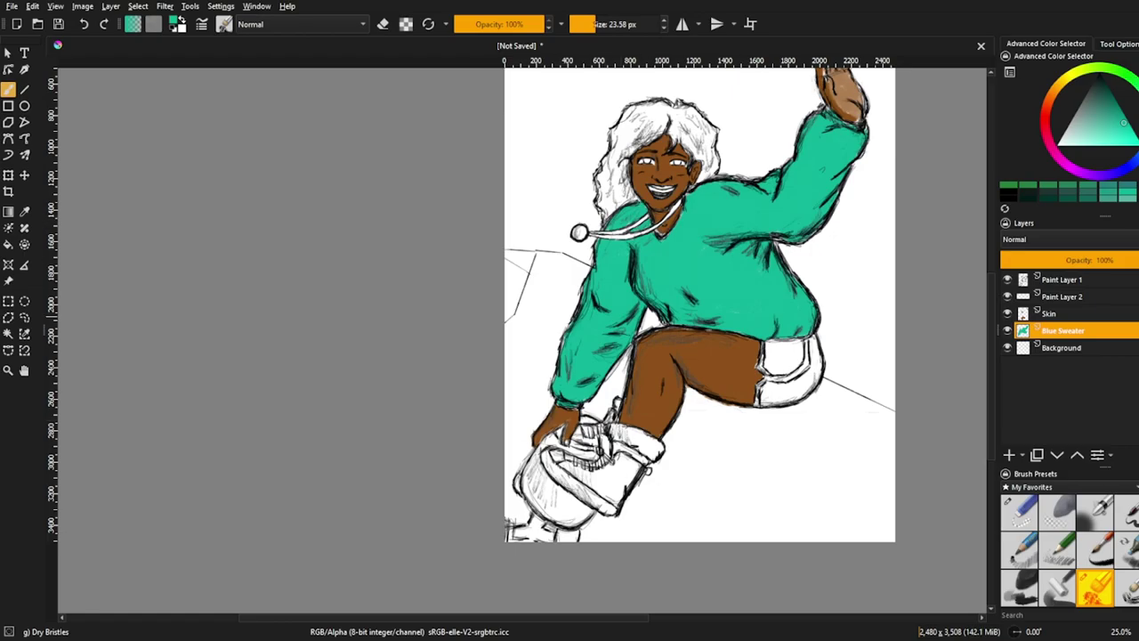
pyautogui.scroll(4, 658, 178)
# Paint red along the upper lip on the Mouth and face layer.
pyautogui.click(1074, 347)
pyautogui.press('d')
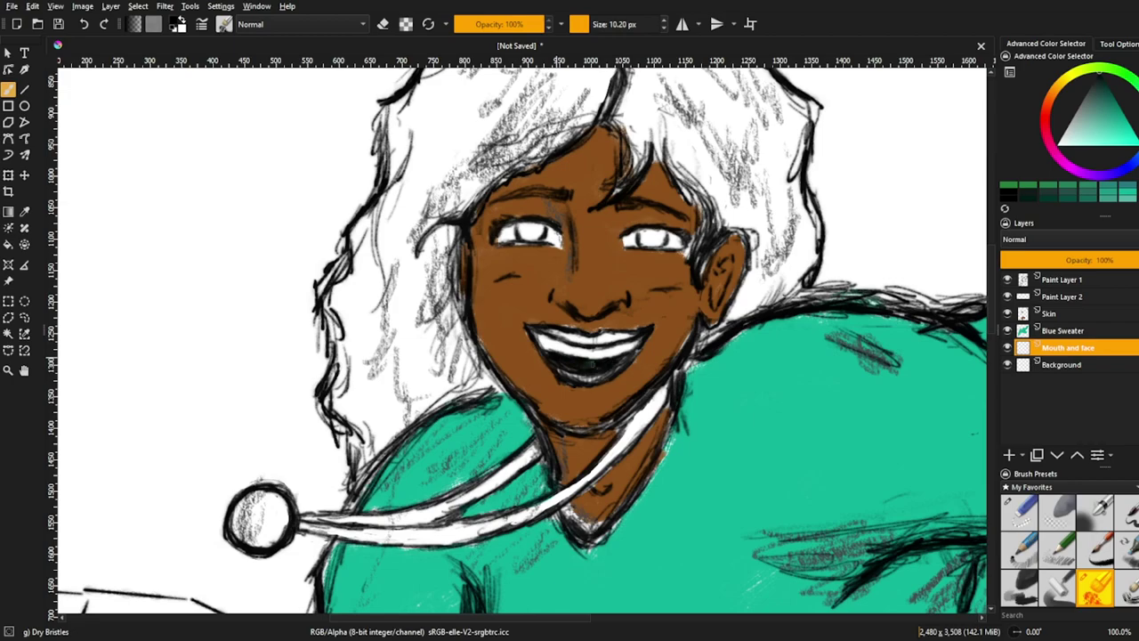
pyautogui.click(1122, 117)
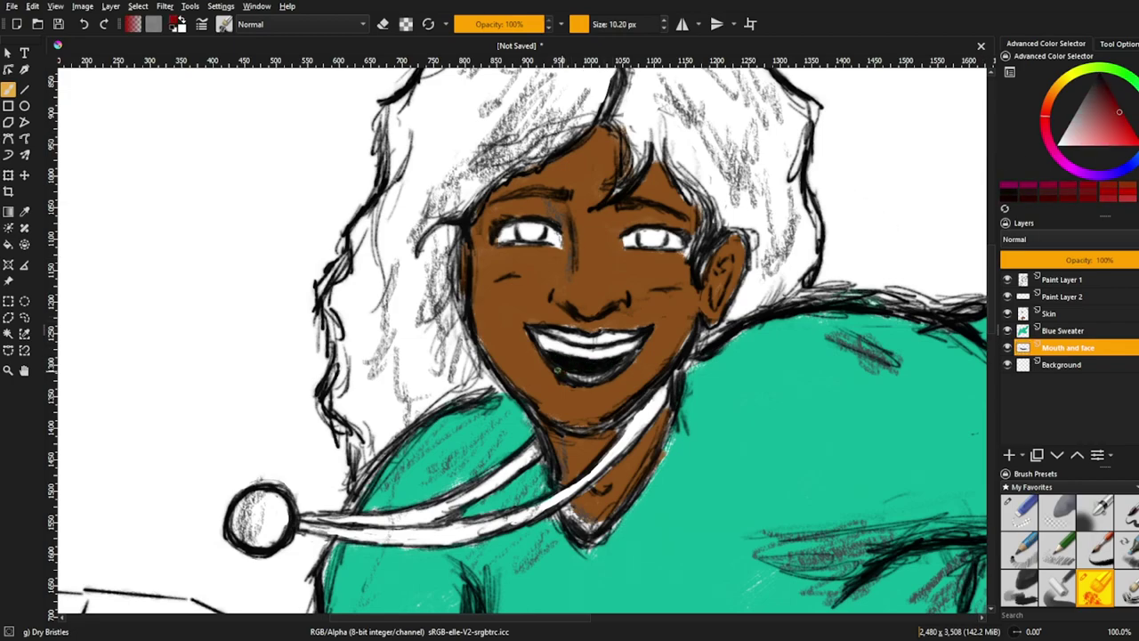
pyautogui.moveTo(566, 337); pyautogui.dragTo(635, 335)
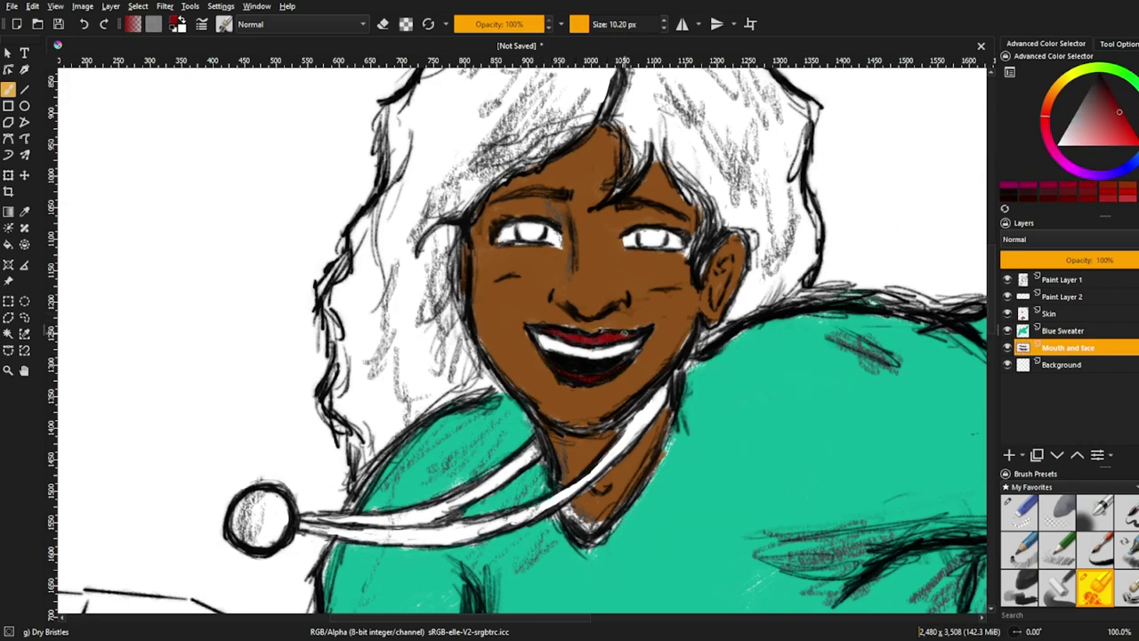
# Erase a small stray mark on the lower lip on Paint Layer 1 with the small eraser.
pyautogui.click(1059, 313)
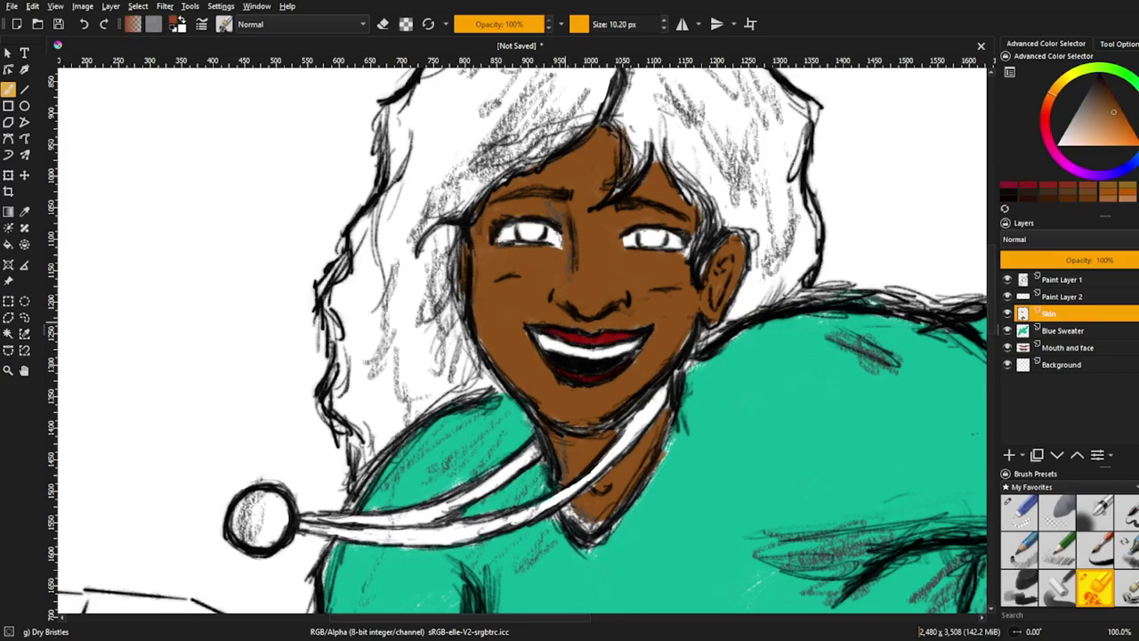
pyautogui.press('2')
pyautogui.scroll(5, 546, 204)
pyautogui.click(1059, 279)
pyautogui.click(1019, 512)
pyautogui.moveTo(423, 372); pyautogui.dragTo(512, 385)
pyautogui.click(1019, 550)
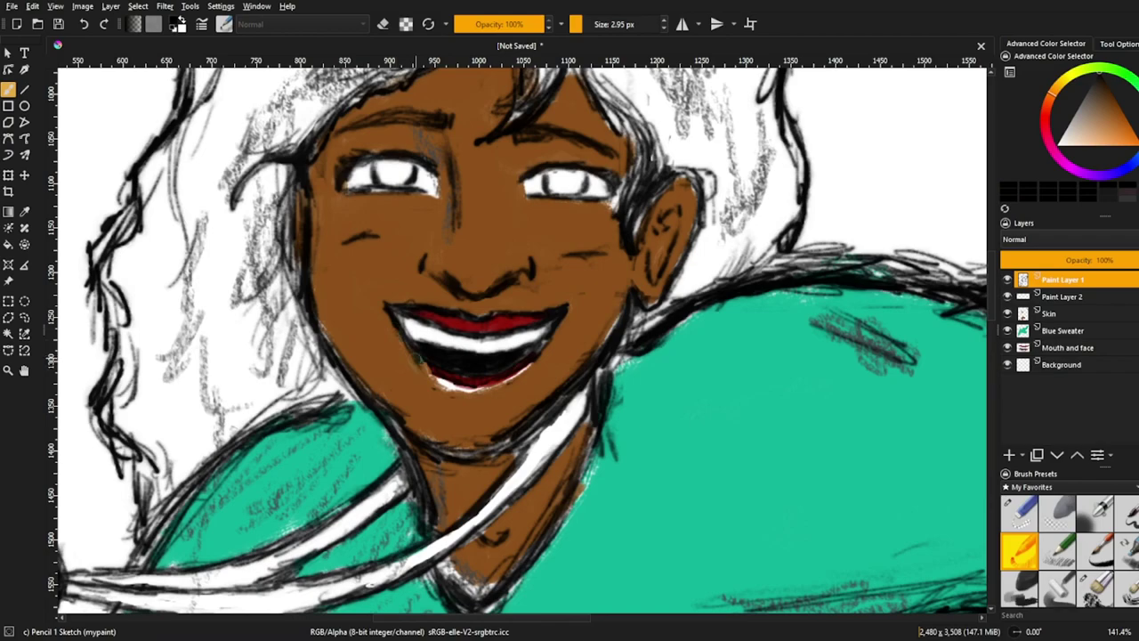
# Paint red along the lower lip with Dry Bristles on the Mouth and face layer.
pyautogui.click(1068, 347)
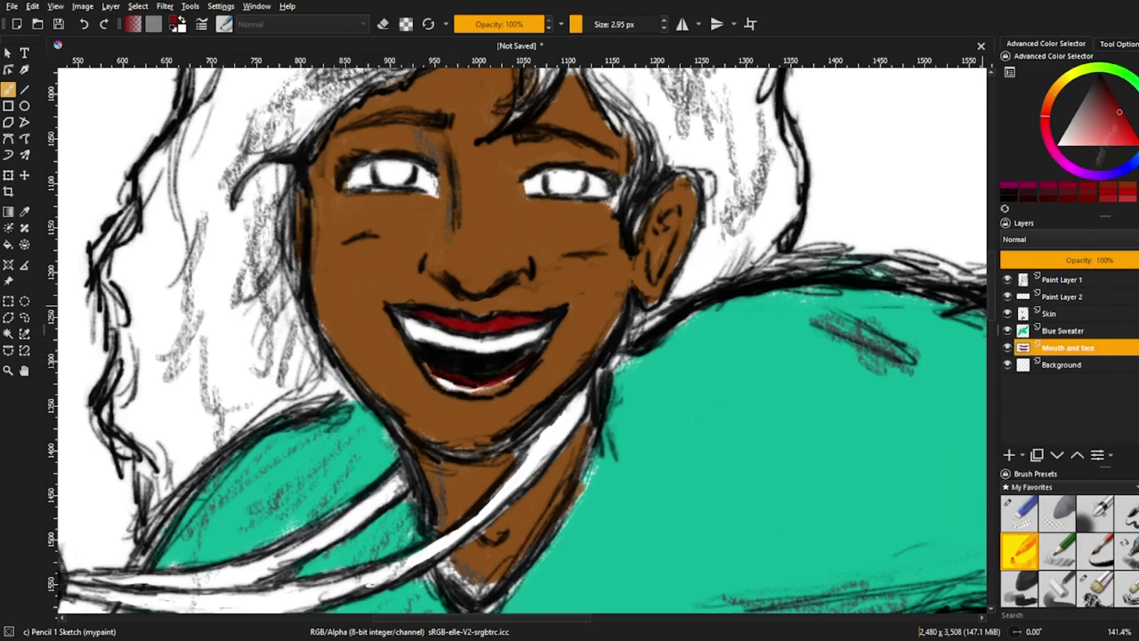
pyautogui.click(1094, 587)
pyautogui.moveTo(429, 374); pyautogui.dragTo(509, 391)
pyautogui.press('pageup')
pyautogui.press('pageup')
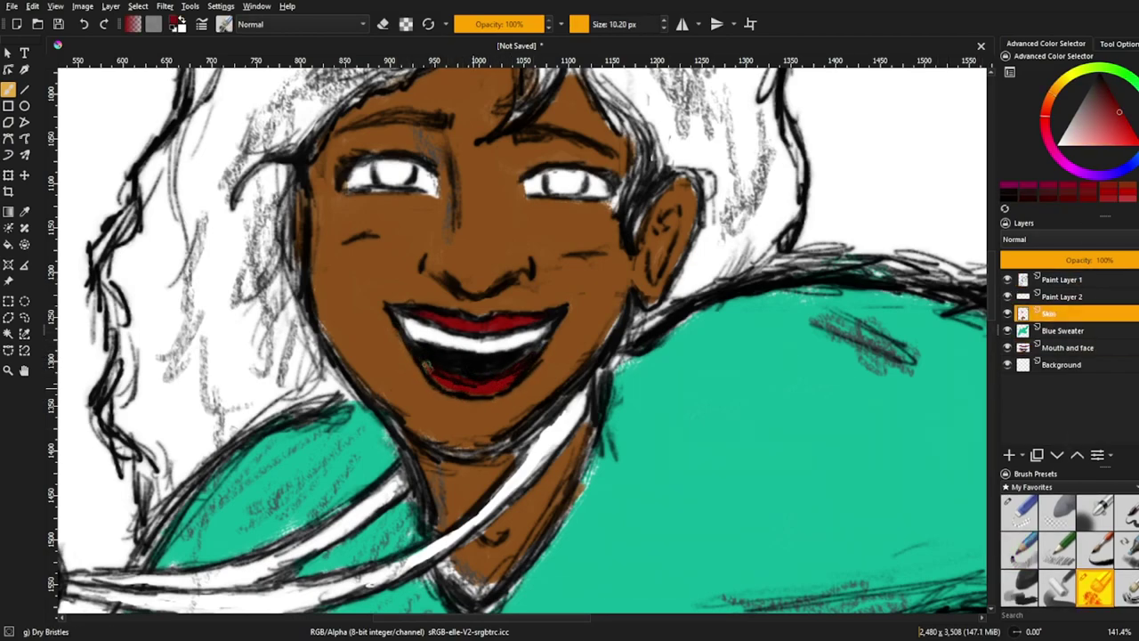
pyautogui.press('pageup')
pyautogui.press('pageup')
pyautogui.press('e')
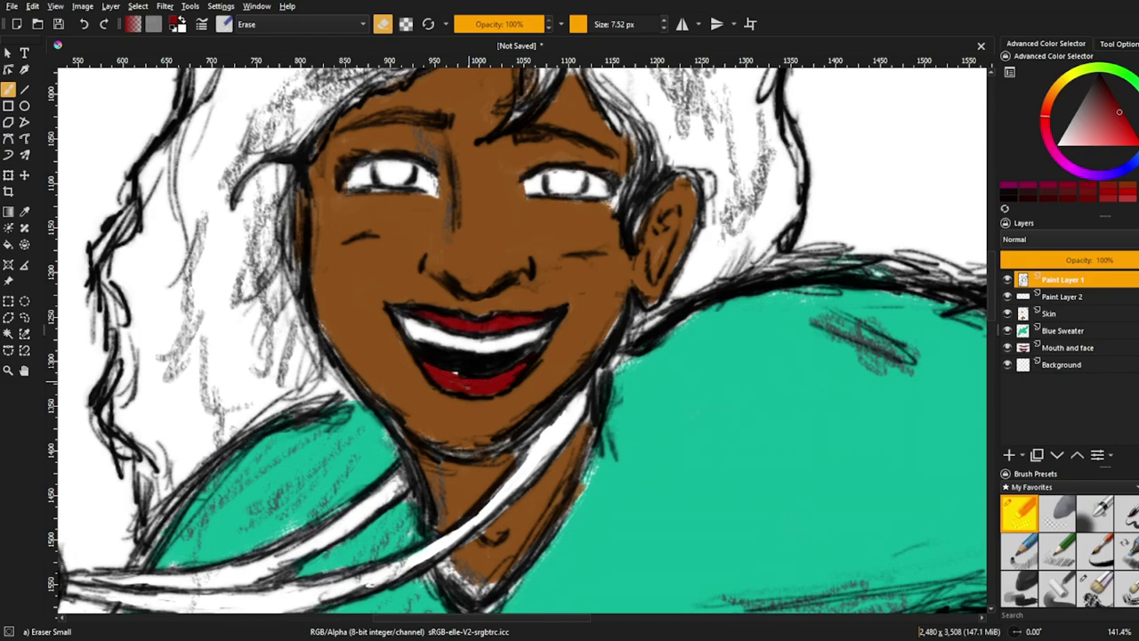
pyautogui.press('pagedown')
pyautogui.press('pagedown')
pyautogui.click(1060, 346)
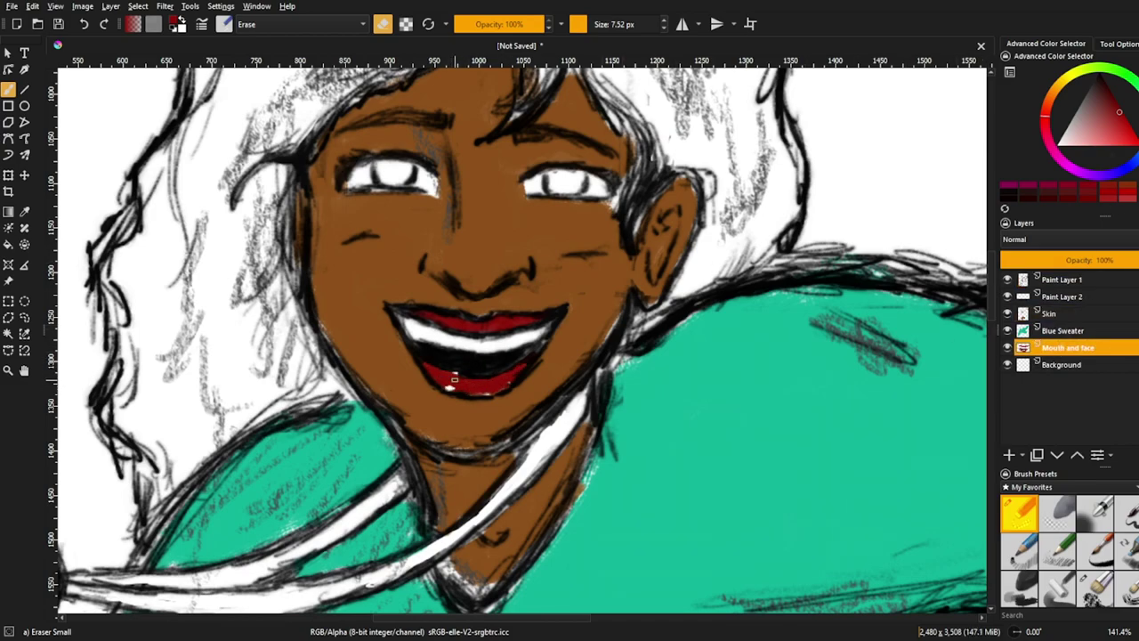
pyautogui.press('e')
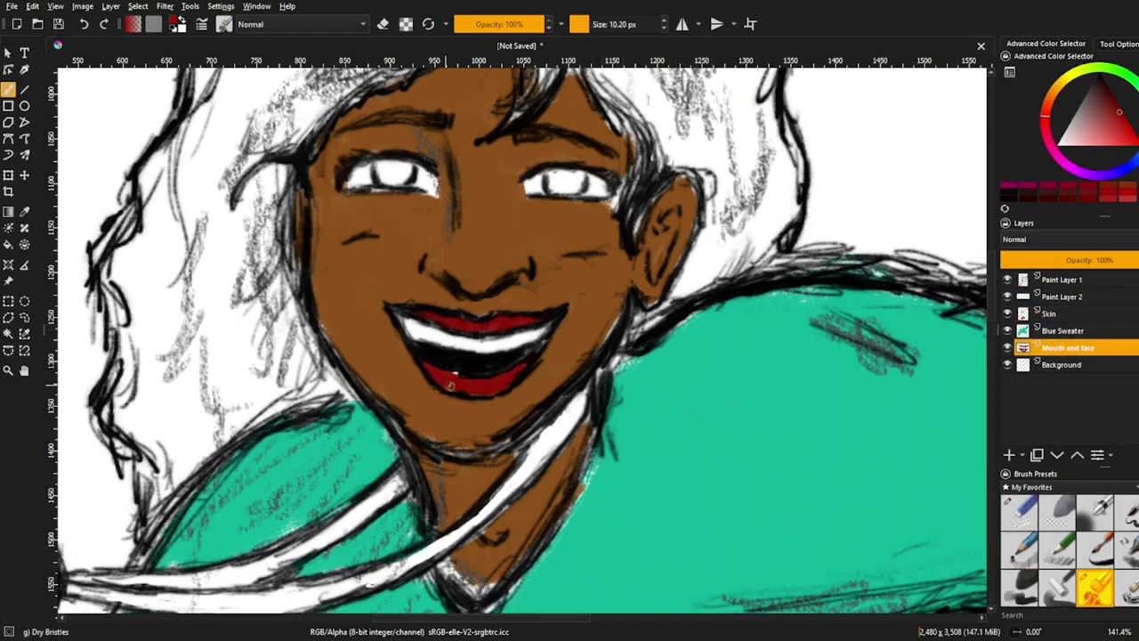
# Darken the chin and neck pencil lines on Paint Layer 1, then add a layer above Background.
pyautogui.press('pageup')
pyautogui.press('pageup')
pyautogui.press('pageup')
pyautogui.press('pageup')
pyautogui.press('/')
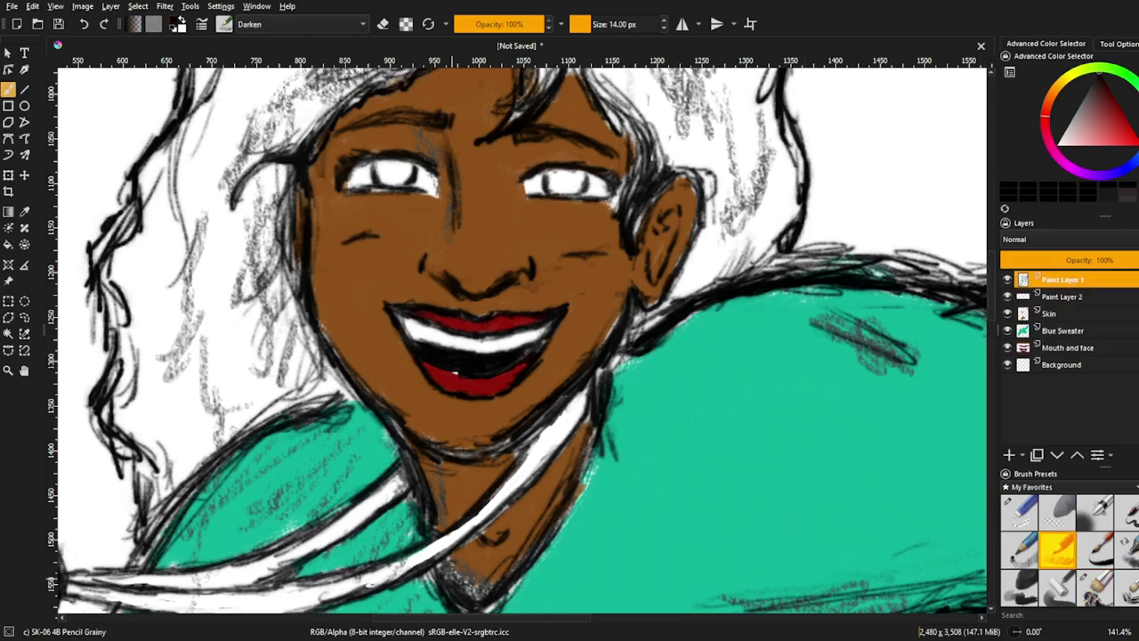
pyautogui.press('/')
pyautogui.moveTo(440, 560); pyautogui.dragTo(507, 600)
pyautogui.scroll(-3, 481, 356)
pyautogui.moveTo(569, 125)
pyautogui.mouseDown()
pyautogui.moveTo(498, 303)
pyautogui.moveTo(464, 174)
pyautogui.moveTo(397, 229)
pyautogui.moveTo(480, 345)
pyautogui.mouseUp()
pyautogui.moveTo(598, 187)
pyautogui.mouseDown()
pyautogui.moveTo(550, 269)
pyautogui.moveTo(562, 254)
pyautogui.mouseUp()
pyautogui.scroll(-2, 904, 224)
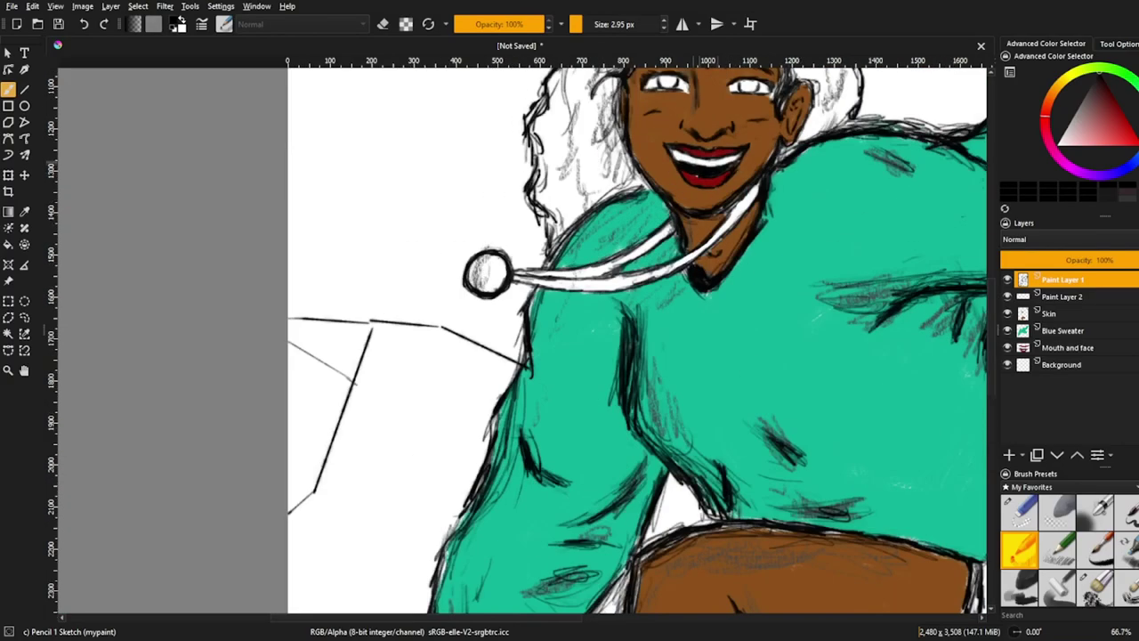
pyautogui.click(1009, 454)
# Paint the sweater cord and its round button yellow-gold on the Gold layer with Dry Bristles.
pyautogui.click(1062, 279)
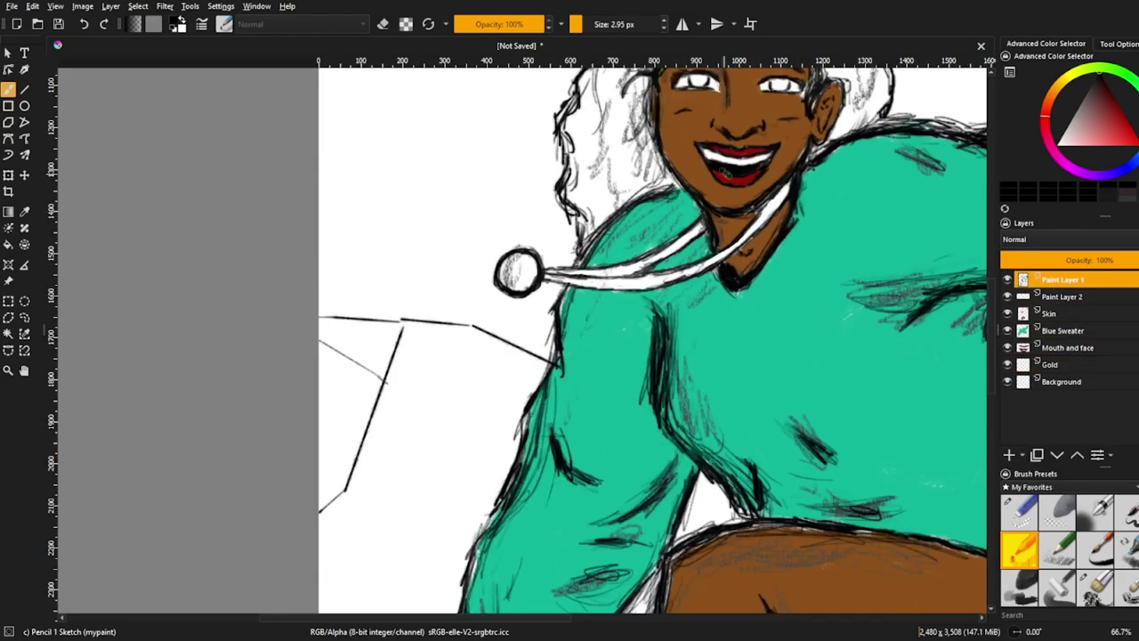
pyautogui.scroll(3, 771, 183)
pyautogui.click(1112, 71)
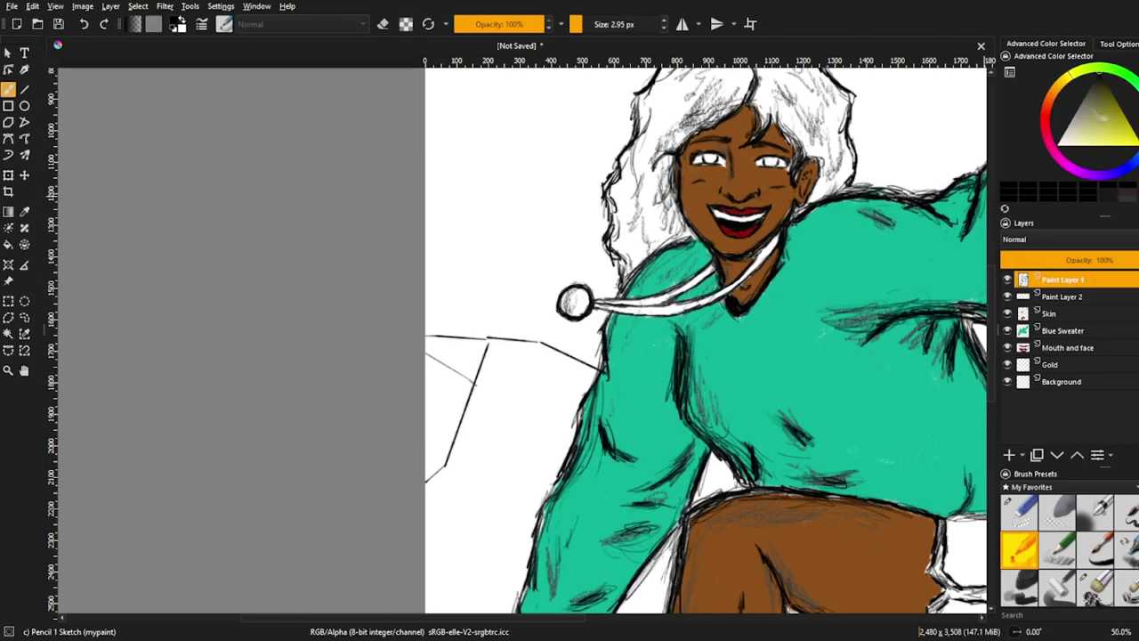
pyautogui.click(1126, 140)
pyautogui.click(1094, 587)
pyautogui.moveTo(569, 298); pyautogui.dragTo(578, 307)
pyautogui.hotkey('ctrl', 'z')
pyautogui.click(1112, 365)
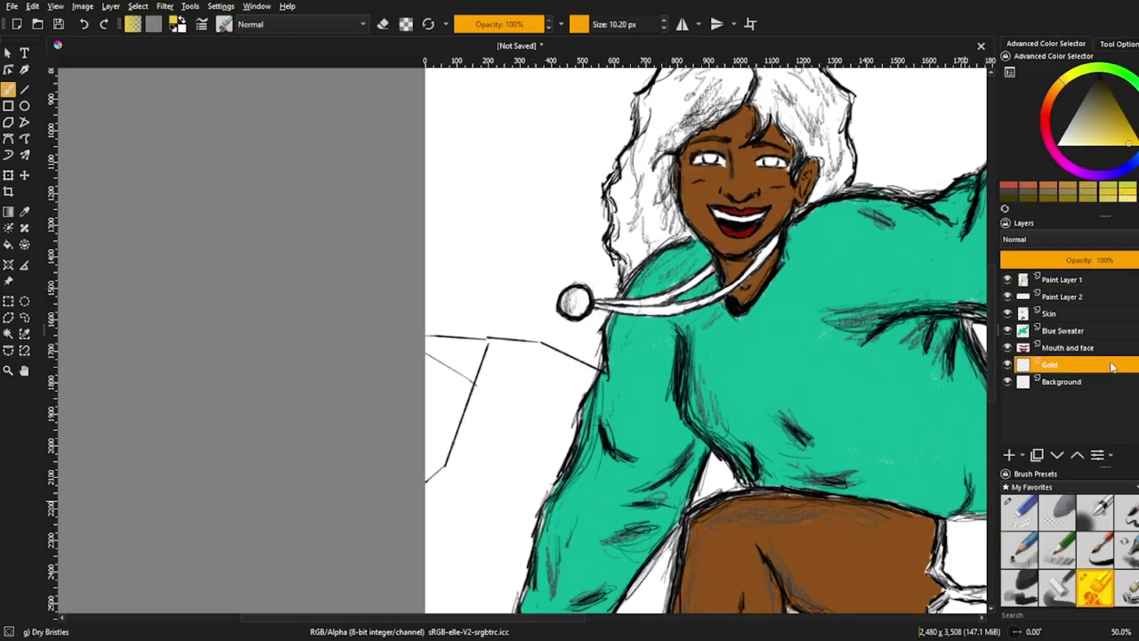
pyautogui.moveTo(739, 283)
pyautogui.mouseDown()
pyautogui.moveTo(701, 299)
pyautogui.moveTo(636, 309)
pyautogui.mouseUp()
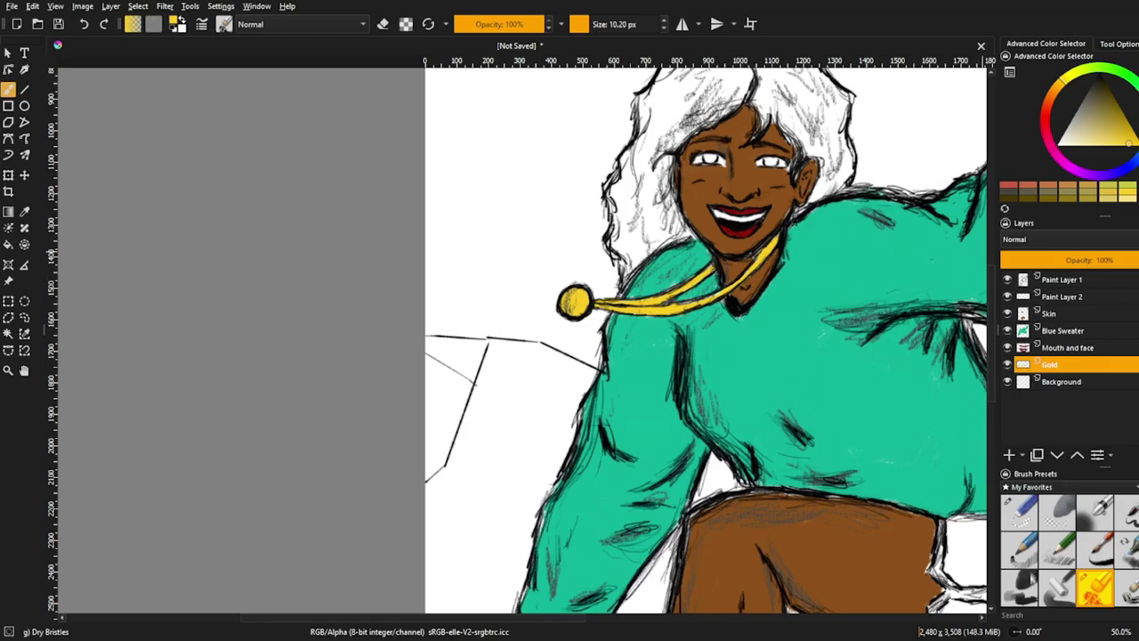
# On the Skin layer, turn off eraser mode and pick a darker brown for the irises.
pyautogui.click(1062, 296)
pyautogui.click(1066, 347)
pyautogui.scroll(2, 739, 178)
pyautogui.click(1059, 313)
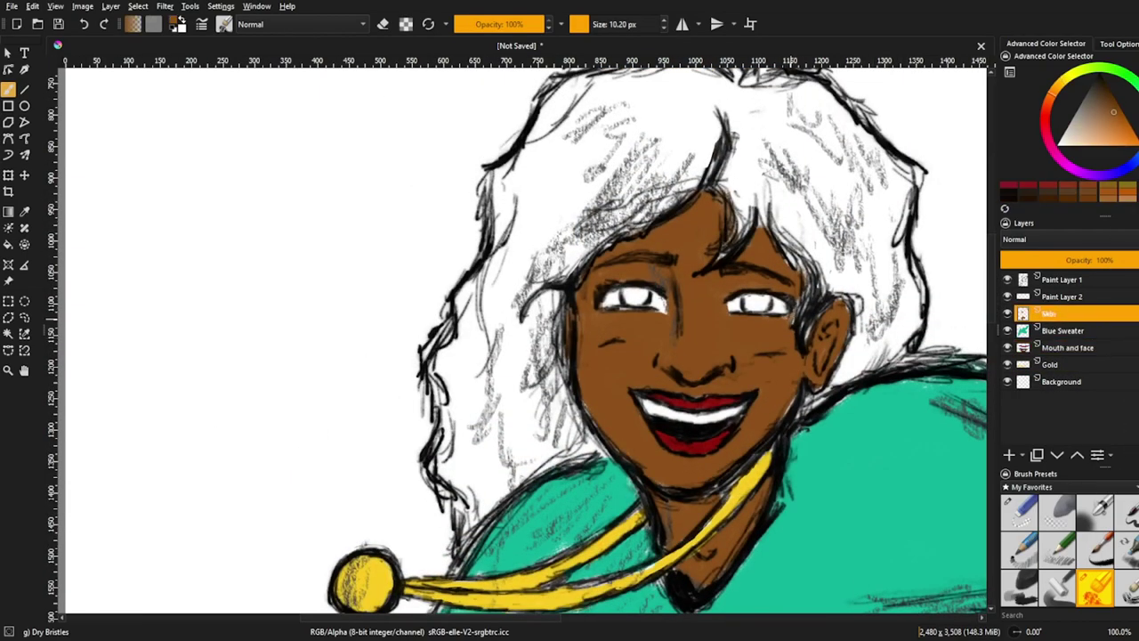
pyautogui.press('e')
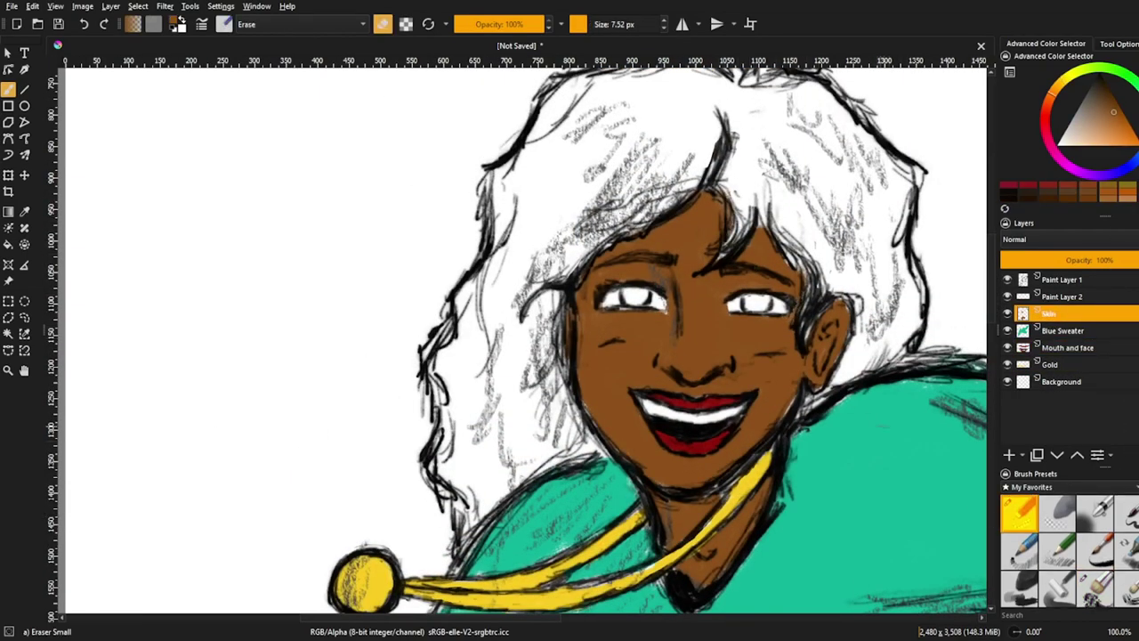
pyautogui.click(1095, 584)
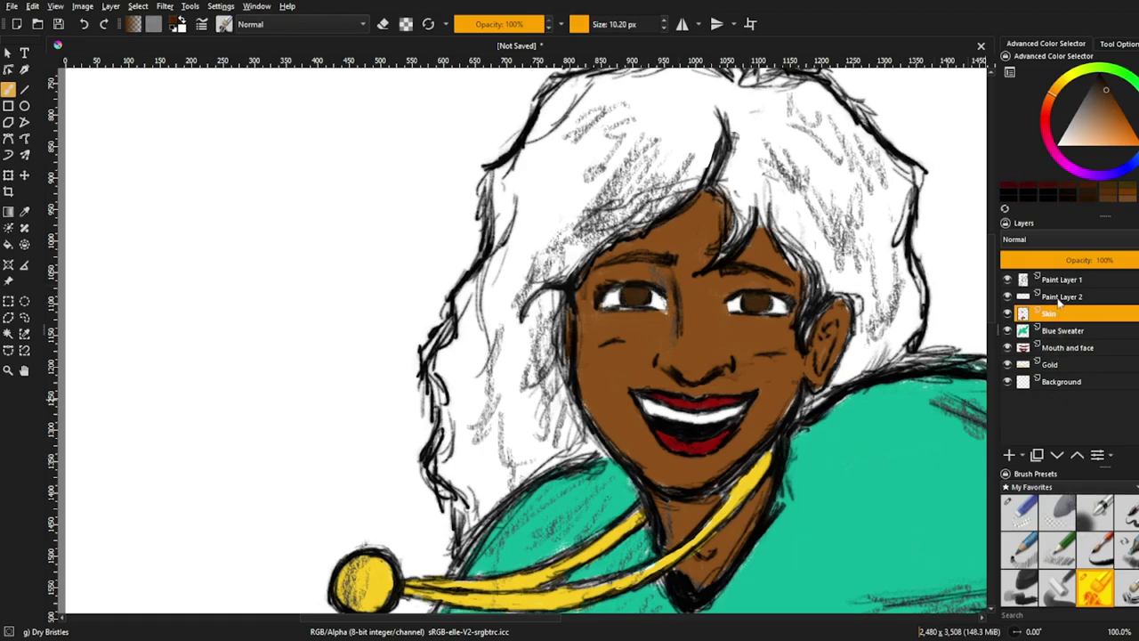
pyautogui.keyDown('ctrl'); pyautogui.click(614, 313); pyautogui.keyUp('ctrl')
pyautogui.press('-')
pyautogui.press('-')
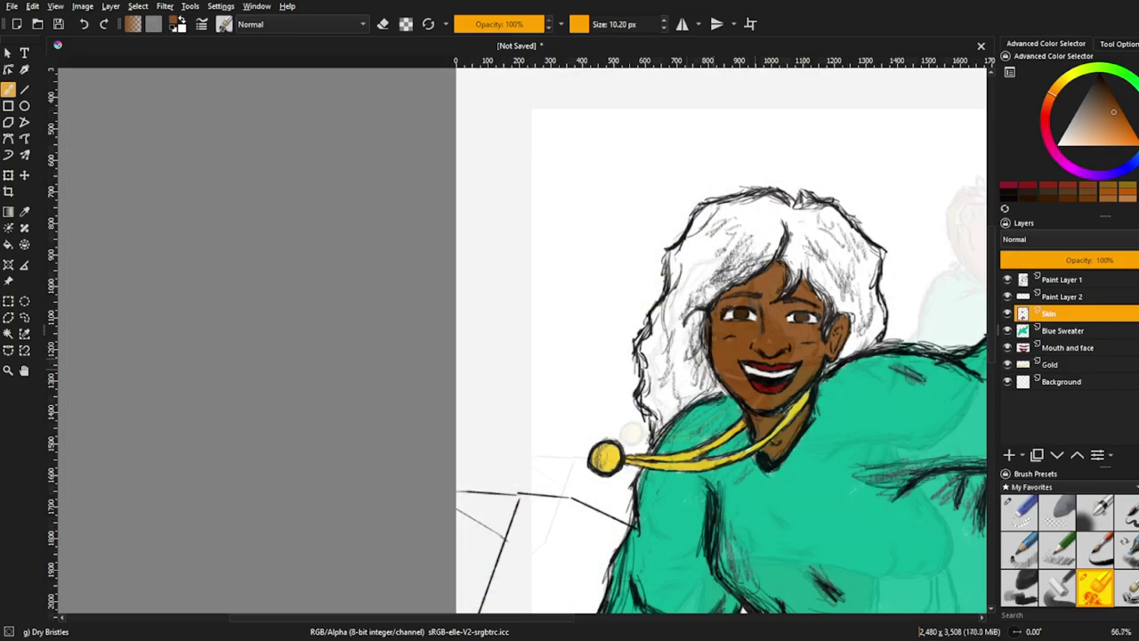
# Add a layer named 'Shorts' and paint the shorts dark navy blue.
pyautogui.press('-')
pyautogui.press('-')
pyautogui.press('-')
pyautogui.click(1009, 454)
pyautogui.doubleClick(1057, 381)
pyautogui.write('Shorts')
pyautogui.press('Return')
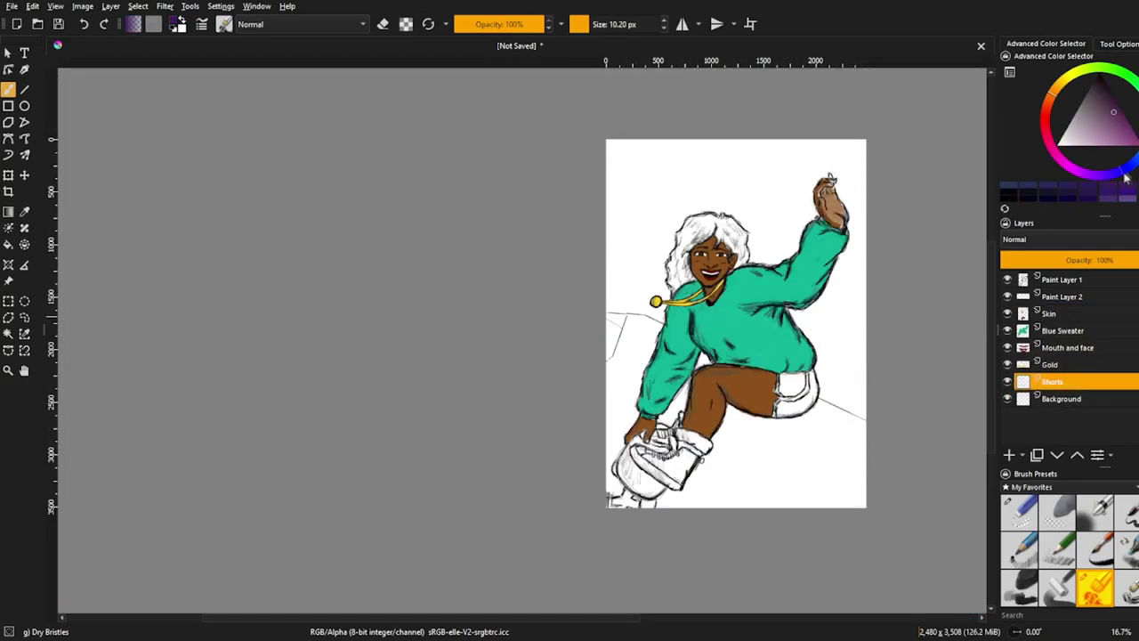
pyautogui.scroll(3, 780, 396)
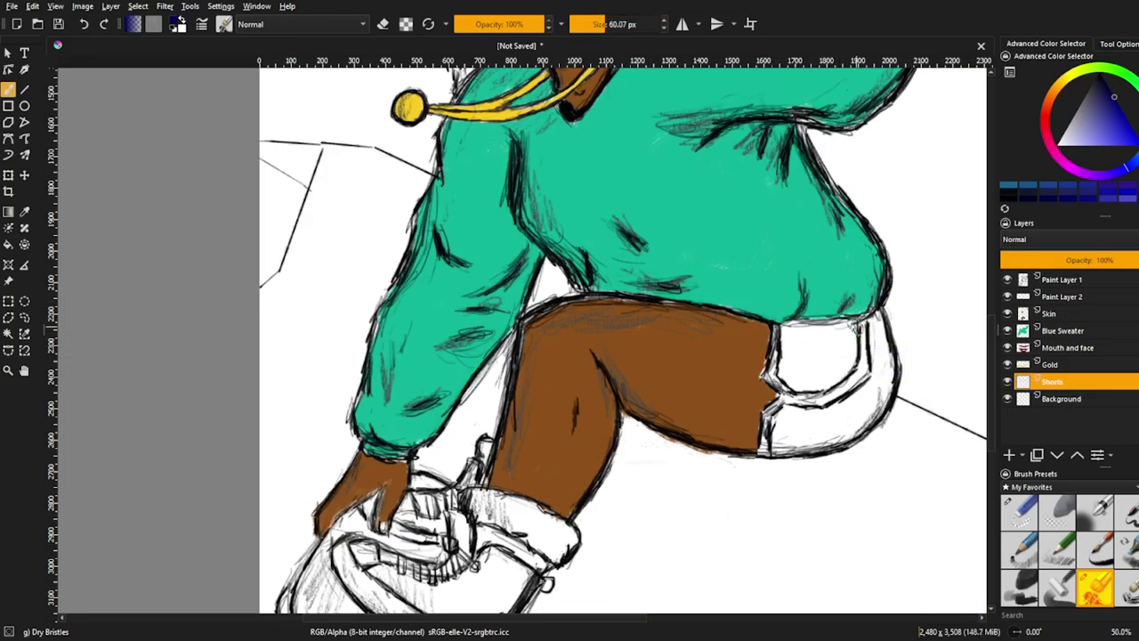
pyautogui.moveTo(844, 322)
pyautogui.mouseDown()
pyautogui.moveTo(836, 352)
pyautogui.moveTo(797, 381)
pyautogui.moveTo(790, 343)
pyautogui.moveTo(827, 320)
pyautogui.moveTo(805, 383)
pyautogui.moveTo(877, 329)
pyautogui.moveTo(885, 382)
pyautogui.moveTo(845, 427)
pyautogui.moveTo(783, 427)
pyautogui.moveTo(836, 419)
pyautogui.mouseUp()
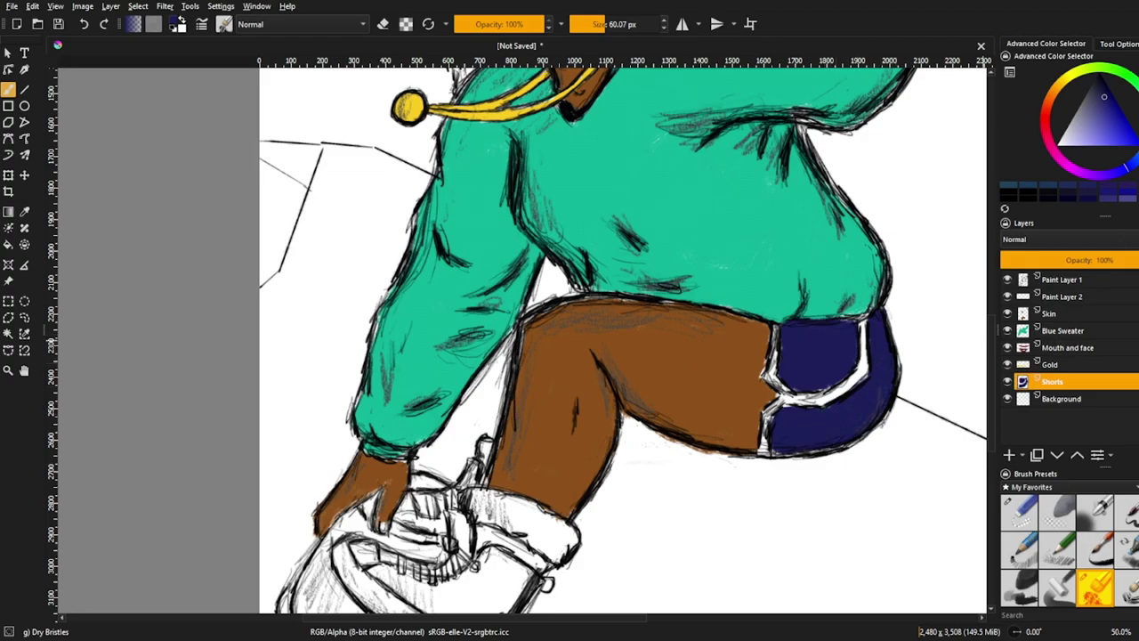
# Paint a light teal trim down the shorts' left edge with a smaller brush.
pyautogui.press('x')
pyautogui.press('[')
pyautogui.press('[')
pyautogui.click(1104, 187)
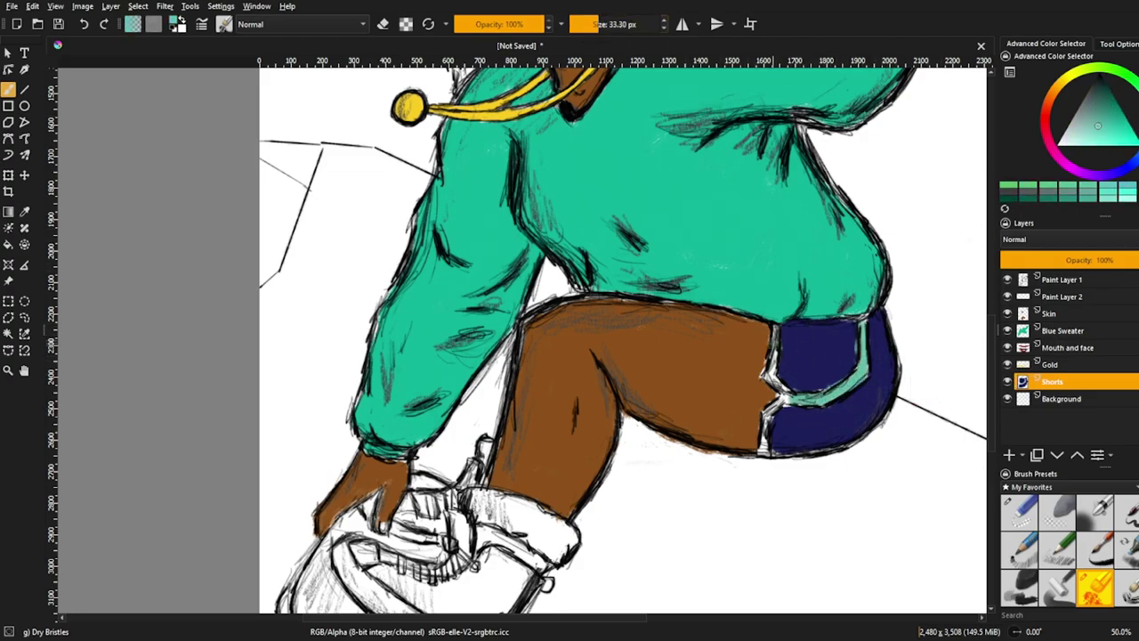
pyautogui.moveTo(774, 325); pyautogui.dragTo(783, 404)
pyautogui.scroll(-2, 663, 489)
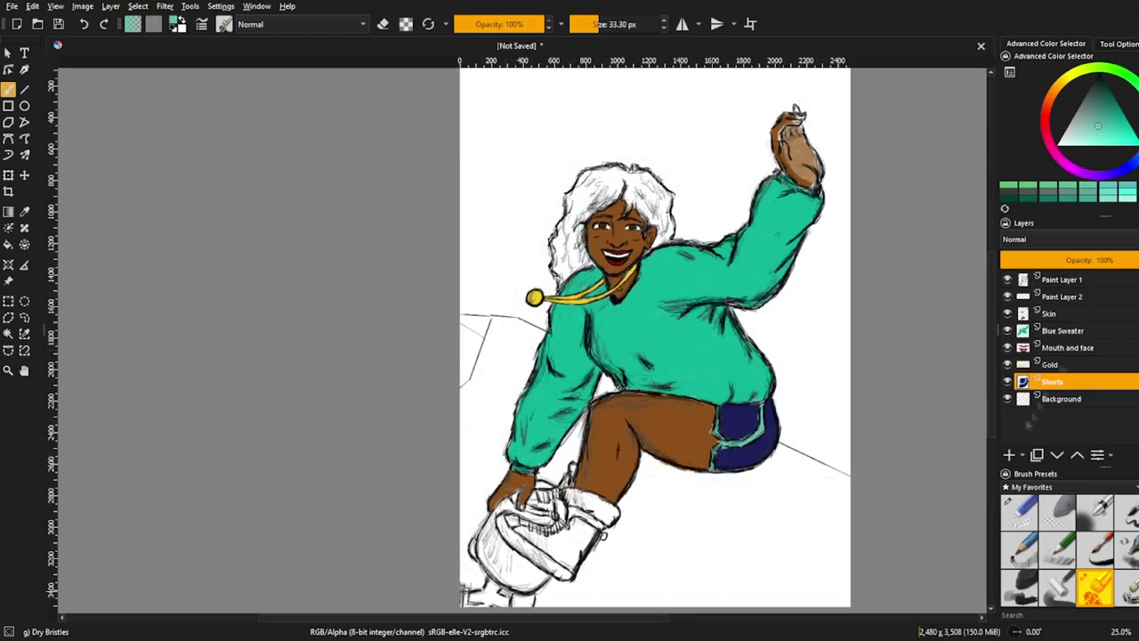
# Paint the curly hair solid black on a new layer.
pyautogui.click(1008, 455)
pyautogui.press('d')
pyautogui.moveTo(623, 173)
pyautogui.mouseDown()
pyautogui.moveTo(610, 191)
pyautogui.moveTo(592, 187)
pyautogui.moveTo(583, 222)
pyautogui.moveTo(645, 196)
pyautogui.moveTo(667, 236)
pyautogui.moveTo(642, 205)
pyautogui.moveTo(660, 234)
pyautogui.moveTo(628, 233)
pyautogui.mouseUp()
pyautogui.moveTo(569, 211)
pyautogui.mouseDown()
pyautogui.moveTo(577, 253)
pyautogui.moveTo(558, 283)
pyautogui.mouseUp()
# Select the Skin layer with a smaller brush, then add a new layer for socks and shoes.
pyautogui.press('pageup')
pyautogui.press('pageup')
pyautogui.press('pageup')
pyautogui.press('pageup')
pyautogui.press('pageup')
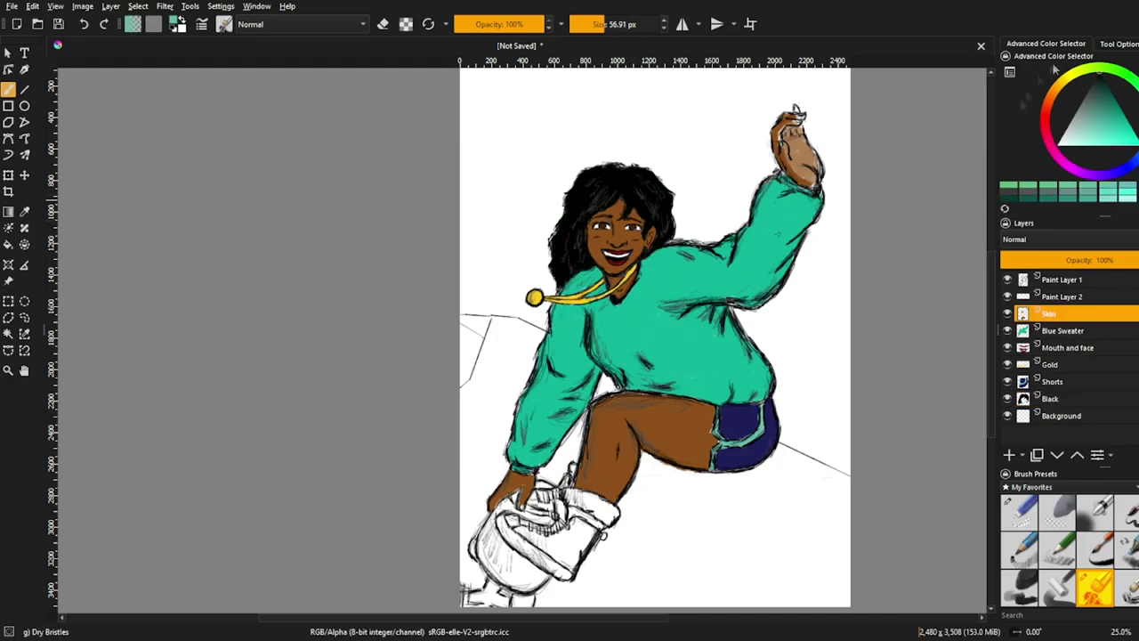
pyautogui.scroll(3, 794, 113)
pyautogui.keyDown('ctrl'); pyautogui.click(798, 218); pyautogui.keyUp('ctrl')
pyautogui.press('[')
pyautogui.press('[')
pyautogui.press('[')
pyautogui.press('[')
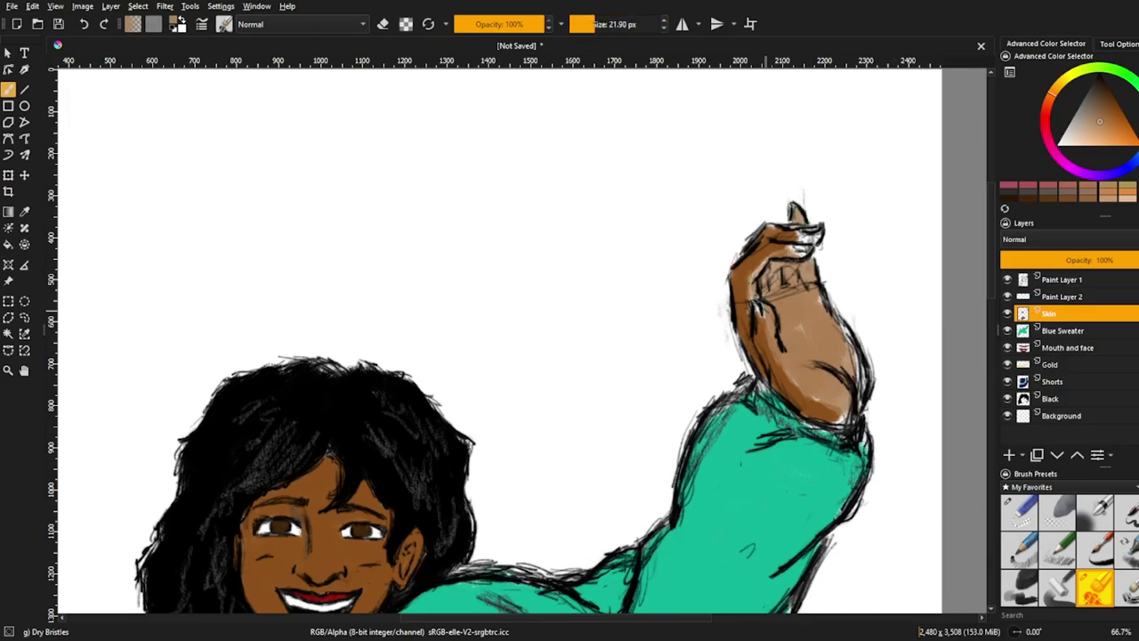
pyautogui.scroll(-2, 854, 369)
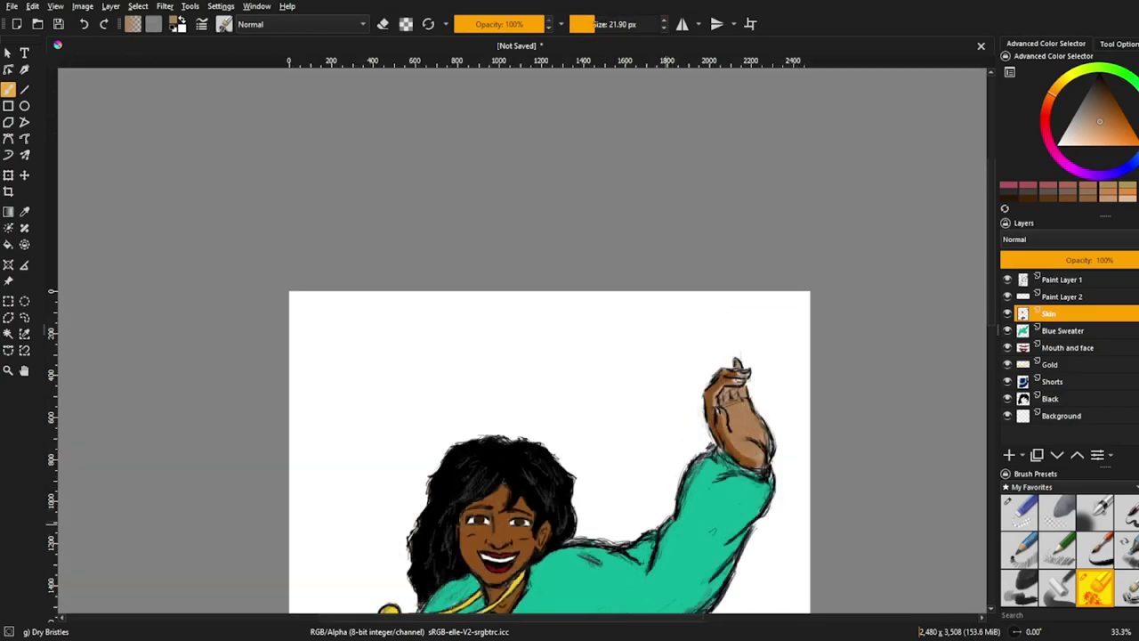
pyautogui.scroll(-8, 667, 356)
pyautogui.click(1009, 455)
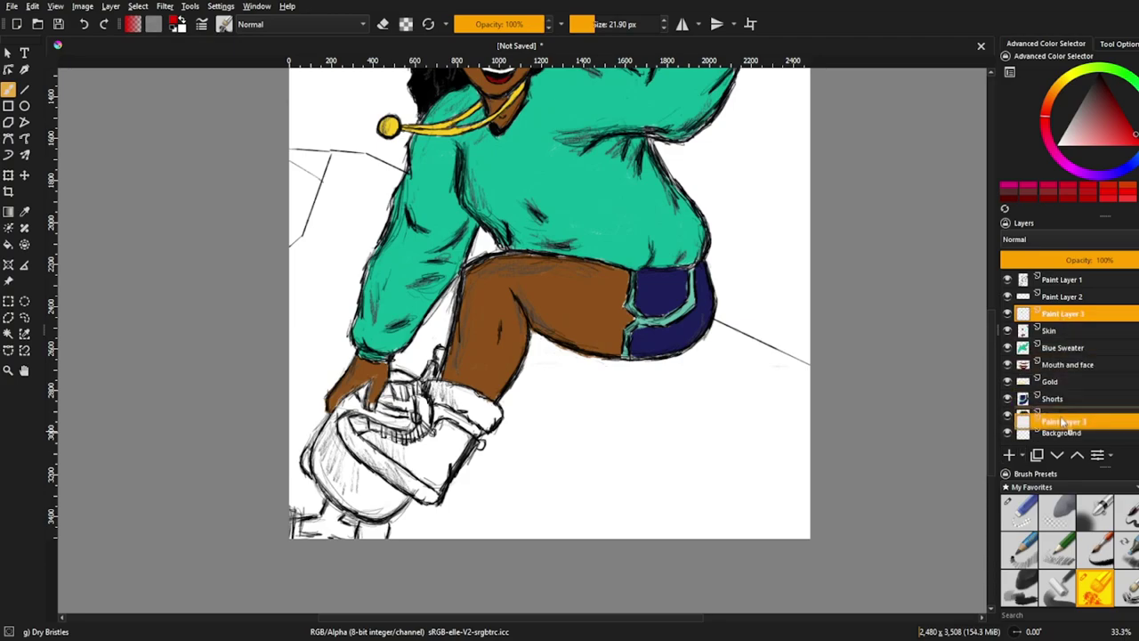
# Name the new layer 'Socks and shoes' and paint two red stripes on the sock cuff.
pyautogui.doubleClick(1068, 415)
pyautogui.write('Socks and shoes')
pyautogui.press('Return')
pyautogui.scroll(2, 454, 401)
pyautogui.moveTo(415, 397)
pyautogui.mouseDown()
pyautogui.moveTo(450, 399)
pyautogui.moveTo(510, 439)
pyautogui.mouseUp()
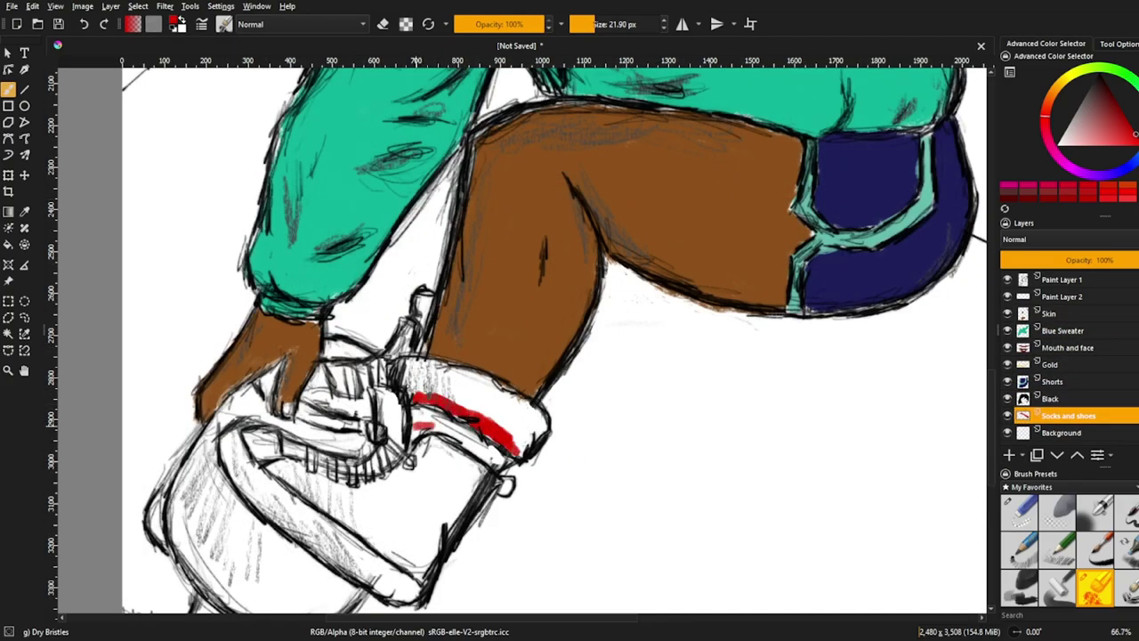
pyautogui.moveTo(429, 363)
pyautogui.mouseDown()
pyautogui.moveTo(520, 402)
pyautogui.moveTo(425, 359)
pyautogui.mouseUp()
pyautogui.moveTo(426, 359); pyautogui.dragTo(574, 384)
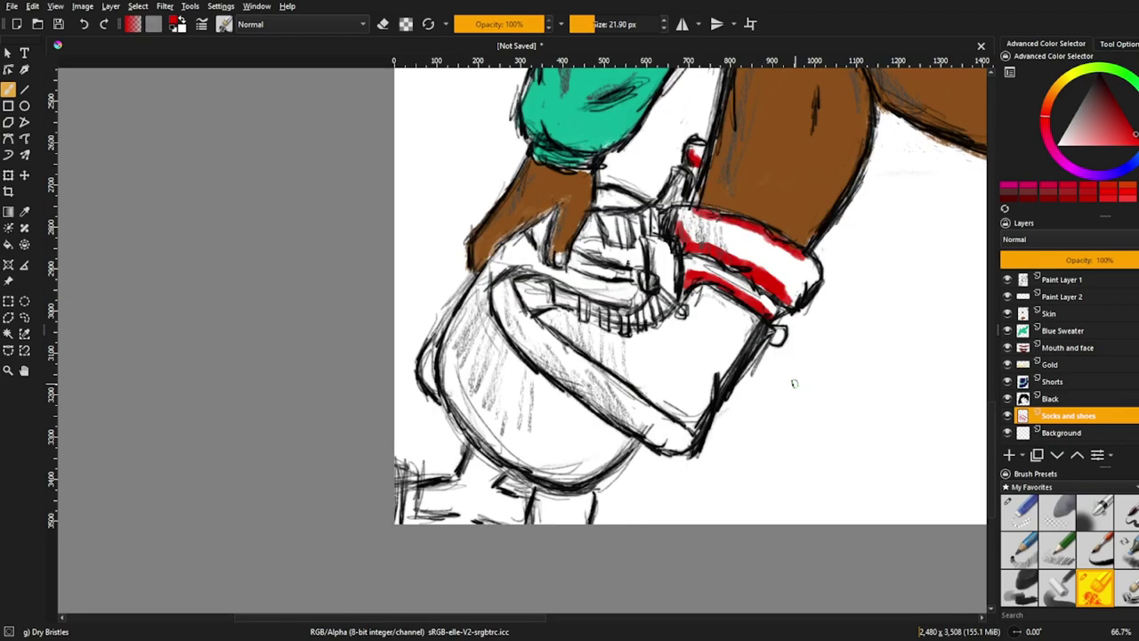
# On the Black layer, fill the shoe solid black and shade near the sock cuff.
pyautogui.click(1059, 397)
pyautogui.moveTo(752, 331)
pyautogui.mouseDown()
pyautogui.moveTo(723, 382)
pyautogui.moveTo(665, 416)
pyautogui.mouseUp()
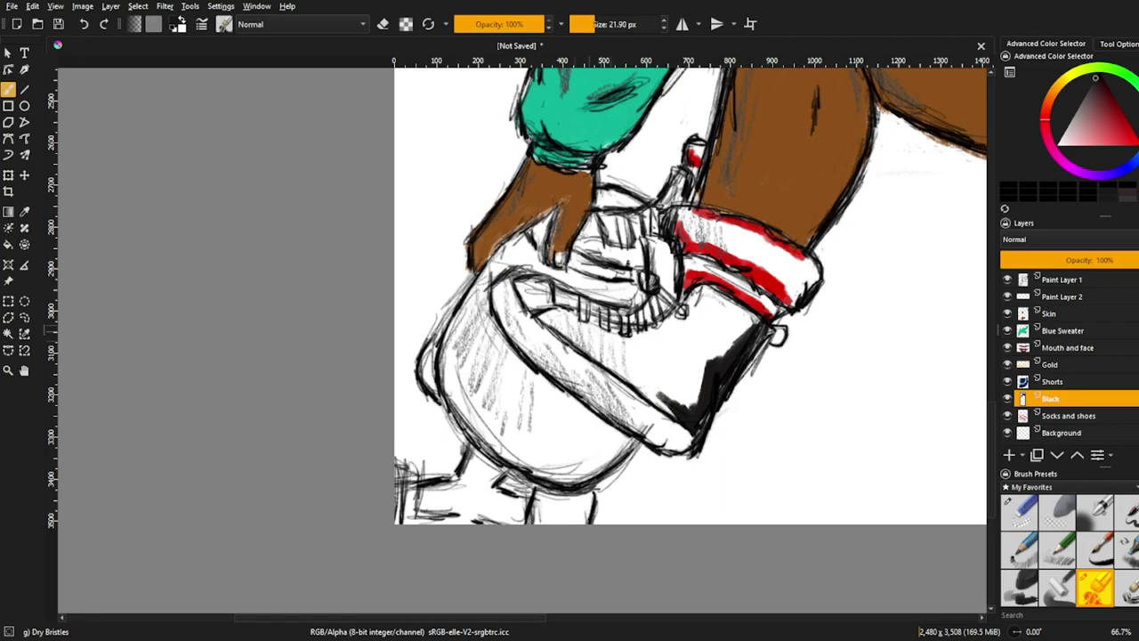
pyautogui.moveTo(560, 325)
pyautogui.mouseDown()
pyautogui.moveTo(610, 373)
pyautogui.moveTo(596, 349)
pyautogui.moveTo(640, 342)
pyautogui.mouseUp()
pyautogui.moveTo(703, 294)
pyautogui.mouseDown()
pyautogui.moveTo(747, 320)
pyautogui.moveTo(721, 355)
pyautogui.moveTo(640, 383)
pyautogui.moveTo(712, 311)
pyautogui.moveTo(698, 307)
pyautogui.moveTo(699, 351)
pyautogui.mouseUp()
pyautogui.moveTo(686, 306); pyautogui.dragTo(657, 345)
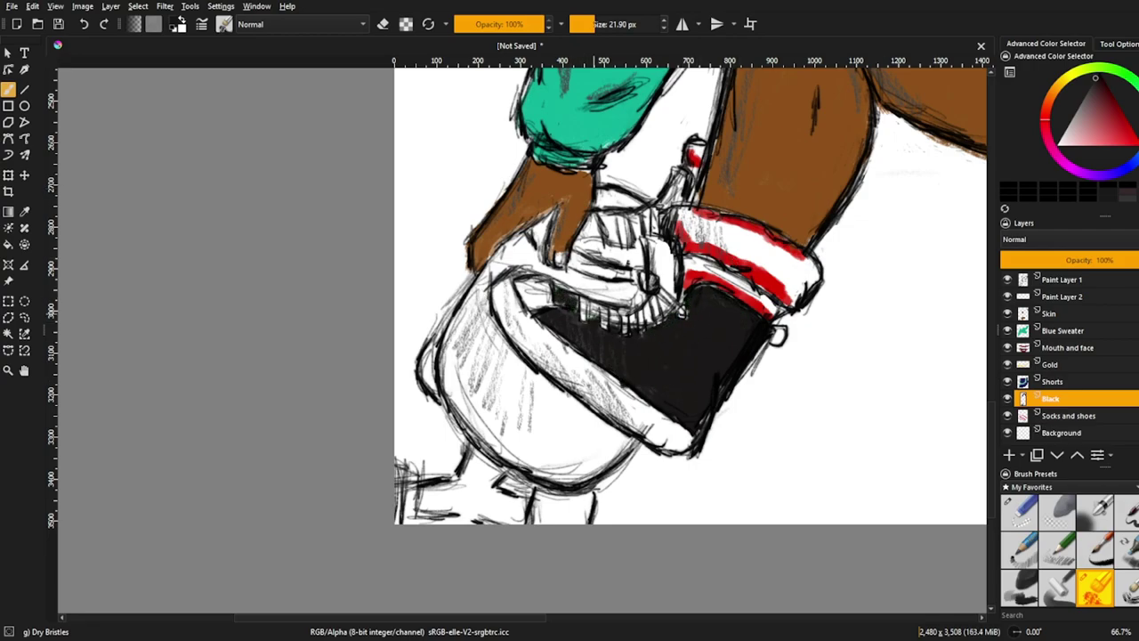
pyautogui.moveTo(663, 289); pyautogui.dragTo(656, 239)
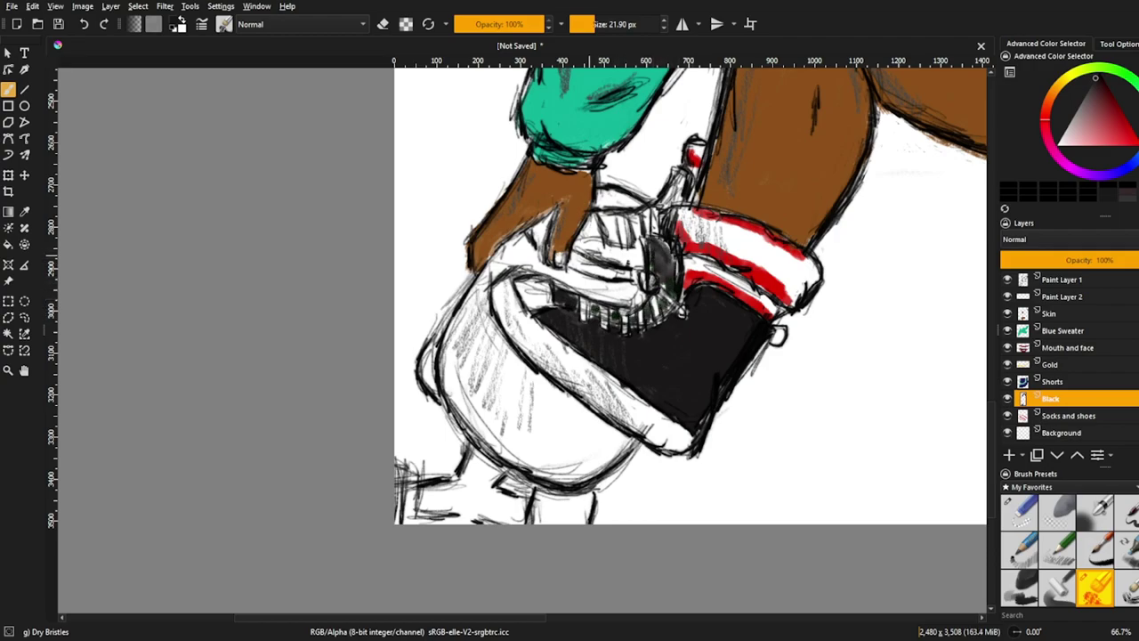
pyautogui.scroll(-4, 765, 273)
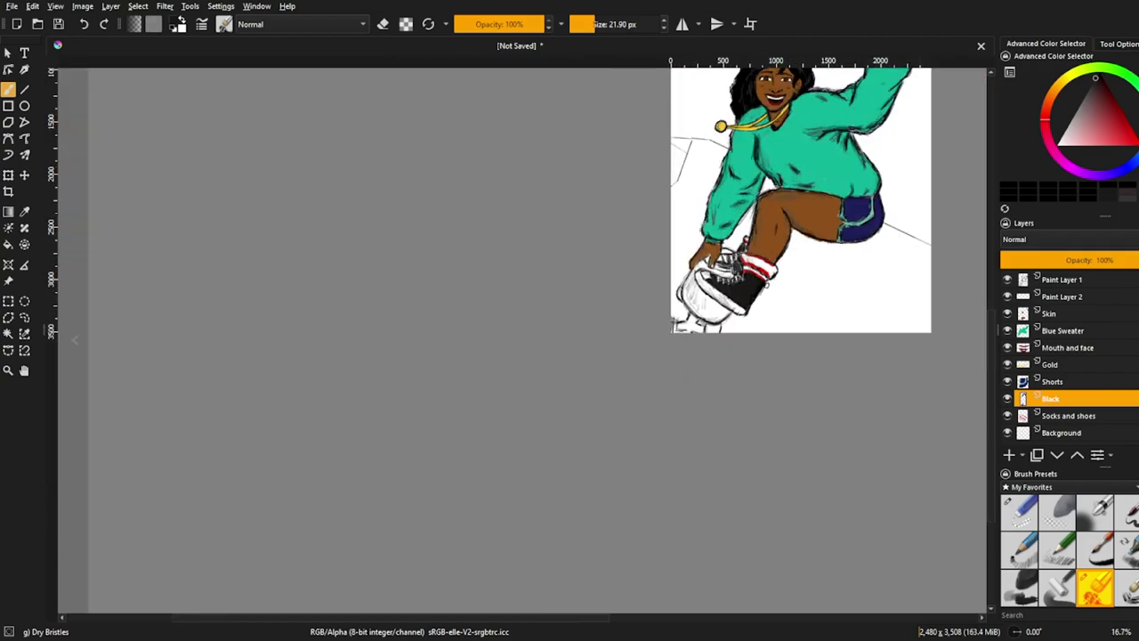
# Select the Blue Sweater layer, choose the Pencil Grainy brush and fit the whole page in view.
pyautogui.scroll(2, 800, 249)
pyautogui.click(1064, 330)
pyautogui.scroll(1, 683, 494)
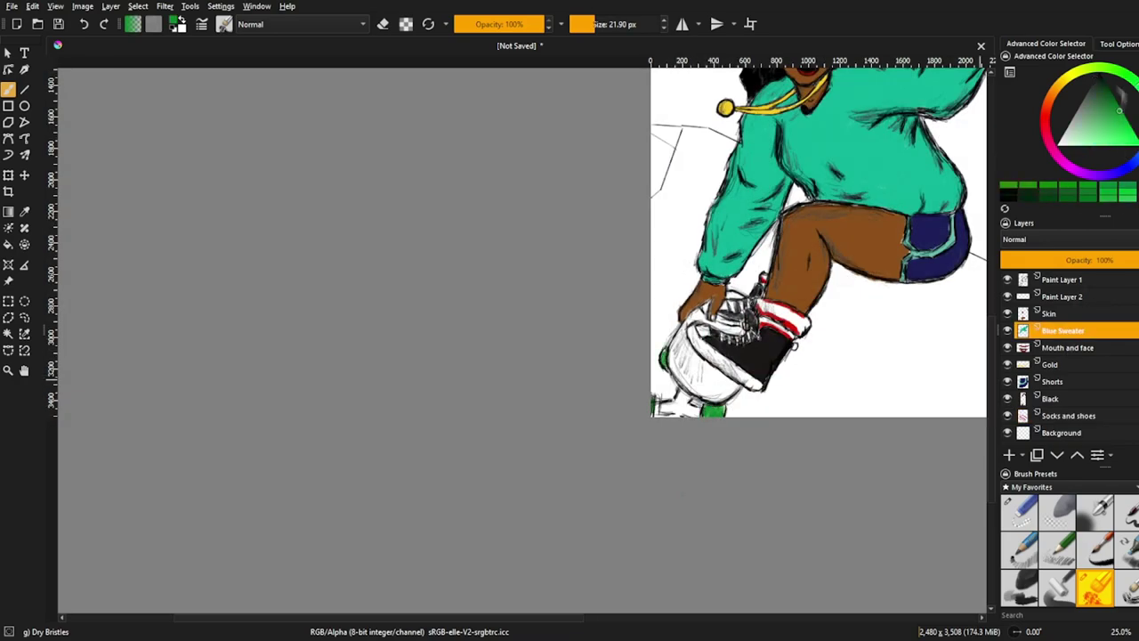
pyautogui.click(1057, 550)
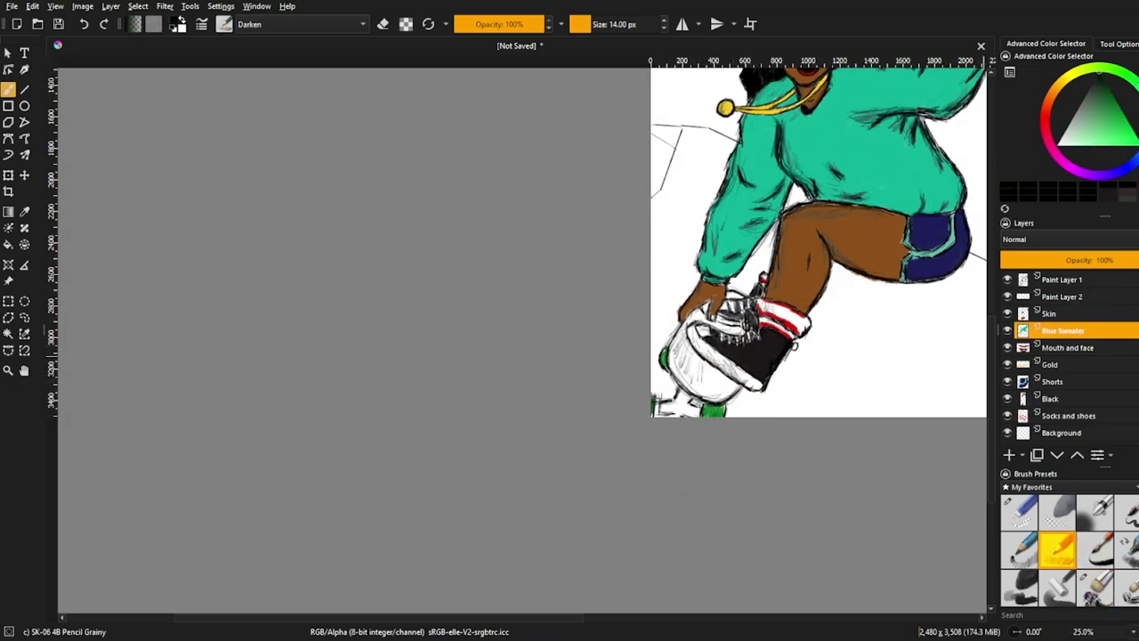
pyautogui.press('2')
# Paint the held object peach on a new layer above Background, then add Paint Layer 4 beneath it.
pyautogui.click(1061, 432)
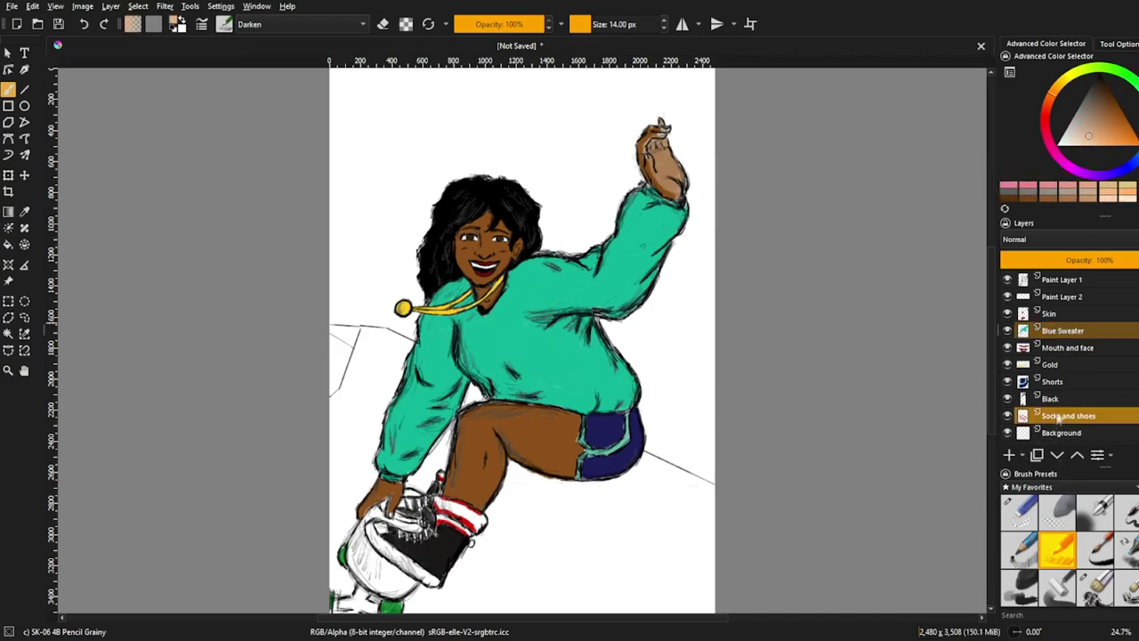
pyautogui.press('Insert')
pyautogui.click(1094, 586)
pyautogui.press(']')
pyautogui.press(']')
pyautogui.press(']')
pyautogui.moveTo(365, 544)
pyautogui.mouseDown()
pyautogui.moveTo(400, 583)
pyautogui.moveTo(365, 574)
pyautogui.mouseUp()
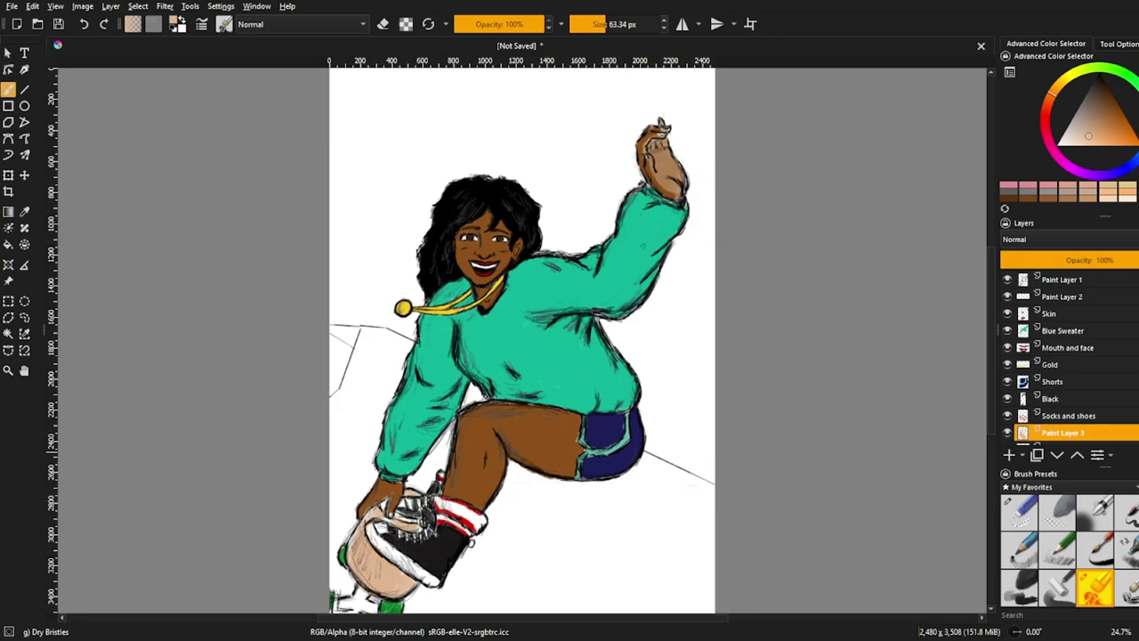
pyautogui.press('Insert')
pyautogui.hotkey('ctrl', 'pagedown')
# With a large dark grey brush, paint a charcoal background behind her legs and bag.
pyautogui.press('d')
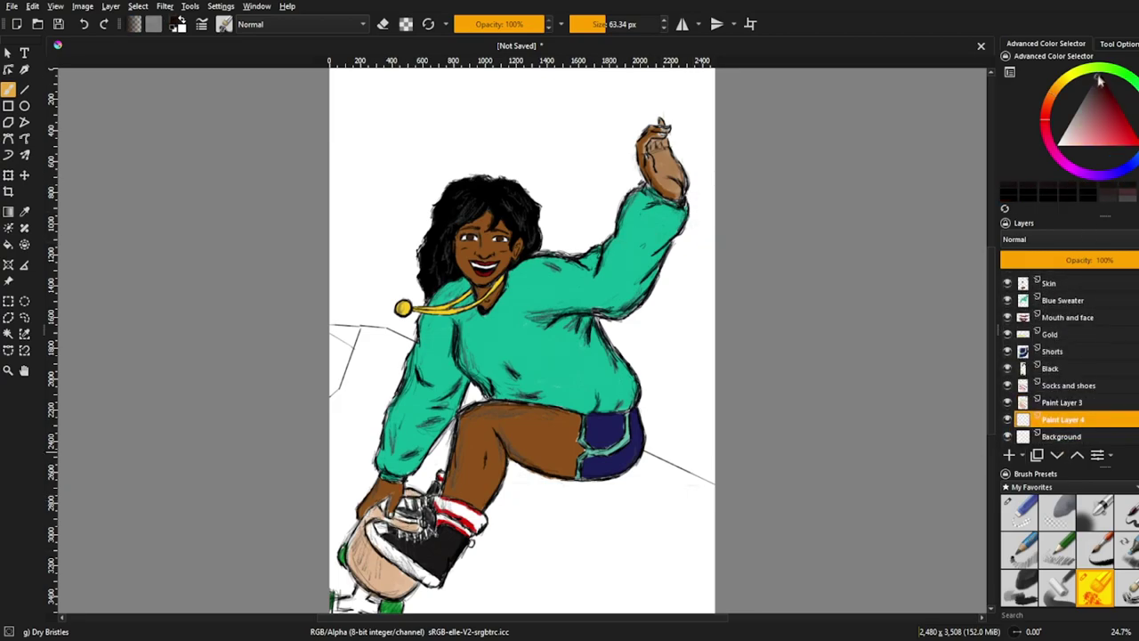
pyautogui.moveTo(1091, 90); pyautogui.dragTo(1100, 77)
pyautogui.press(']')
pyautogui.moveTo(703, 462)
pyautogui.mouseDown()
pyautogui.moveTo(668, 533)
pyautogui.moveTo(596, 605)
pyautogui.moveTo(485, 605)
pyautogui.mouseUp()
pyautogui.moveTo(579, 485)
pyautogui.mouseDown()
pyautogui.moveTo(654, 498)
pyautogui.moveTo(623, 596)
pyautogui.moveTo(427, 596)
pyautogui.moveTo(494, 511)
pyautogui.moveTo(458, 596)
pyautogui.moveTo(444, 467)
pyautogui.moveTo(347, 462)
pyautogui.moveTo(342, 560)
pyautogui.moveTo(378, 401)
pyautogui.moveTo(356, 338)
pyautogui.moveTo(392, 347)
pyautogui.moveTo(427, 588)
pyautogui.mouseUp()
pyautogui.moveTo(587, 592)
pyautogui.mouseDown()
pyautogui.moveTo(686, 562)
pyautogui.moveTo(669, 482)
pyautogui.moveTo(694, 488)
pyautogui.moveTo(650, 513)
pyautogui.moveTo(512, 504)
pyautogui.moveTo(521, 540)
pyautogui.moveTo(596, 498)
pyautogui.mouseUp()
pyautogui.moveTo(534, 355); pyautogui.dragTo(565, 356)
pyautogui.moveTo(382, 329)
pyautogui.mouseDown()
pyautogui.moveTo(396, 338)
pyautogui.moveTo(364, 325)
pyautogui.mouseUp()
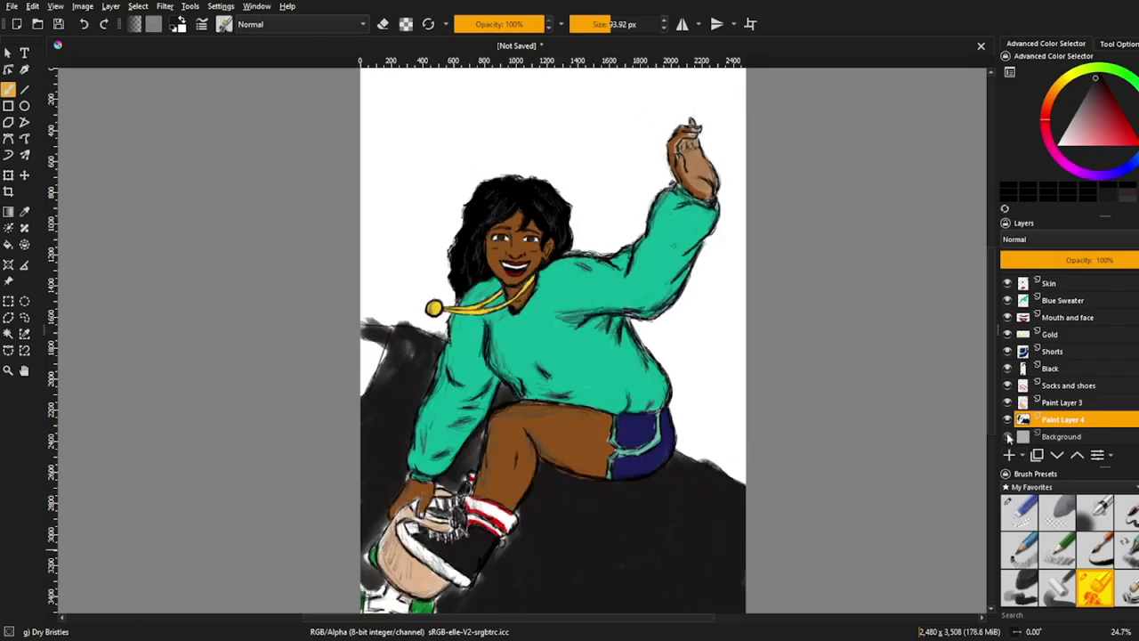